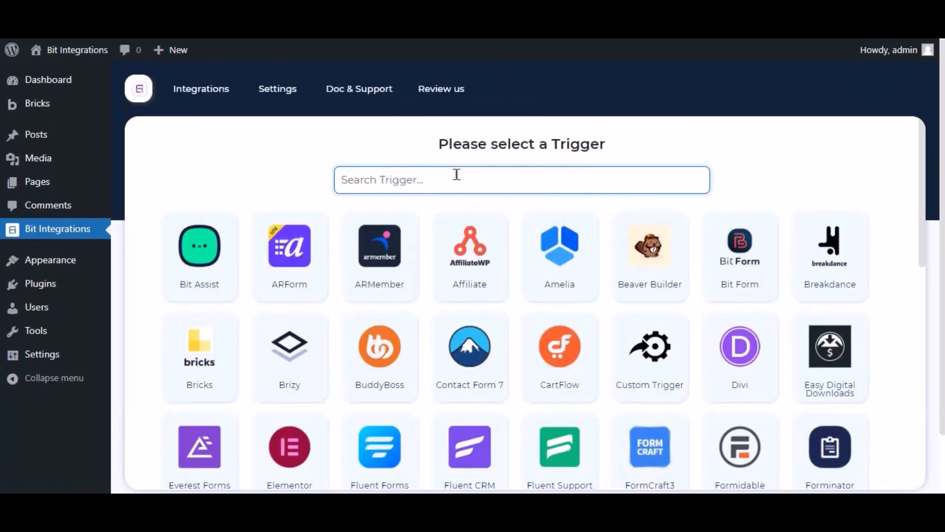
- Search 'bricks', pick Bricks as the trigger, and check the form list without choosing a form
text(bricks)
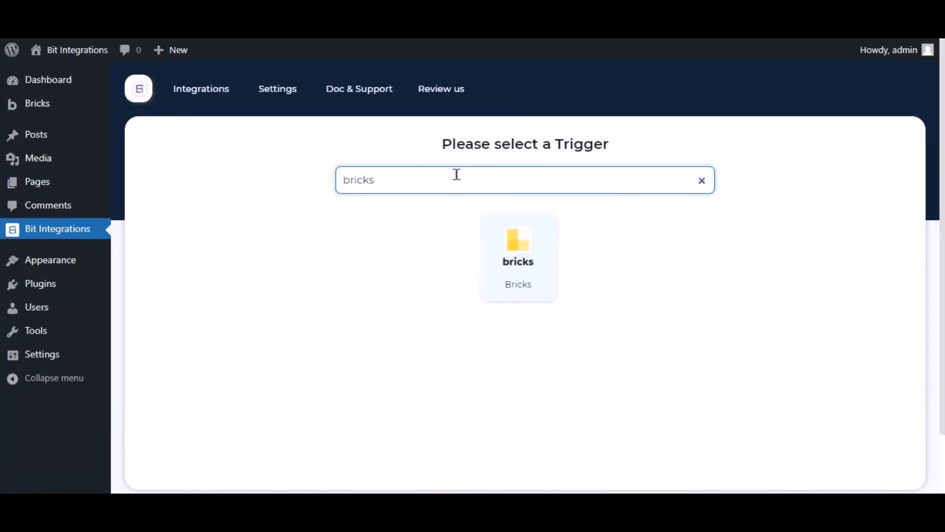
click(495, 240)
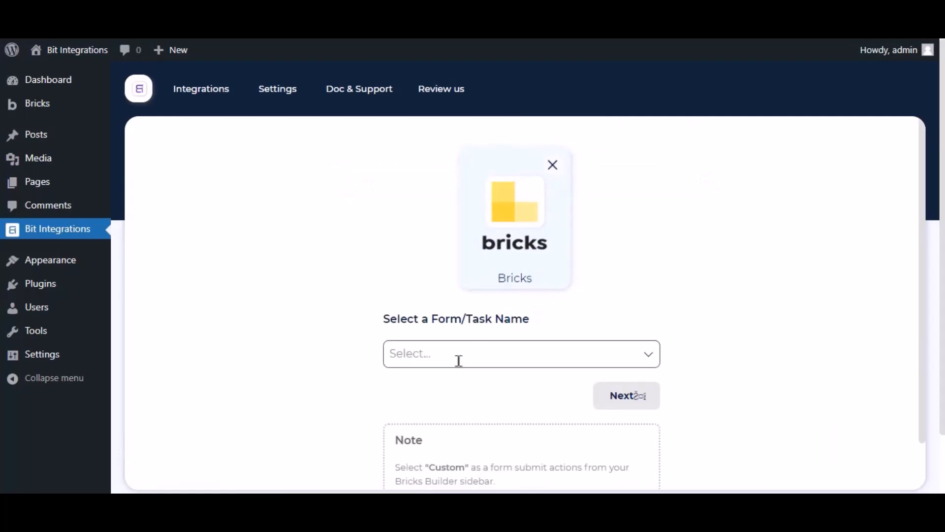
click(458, 366)
click(352, 343)
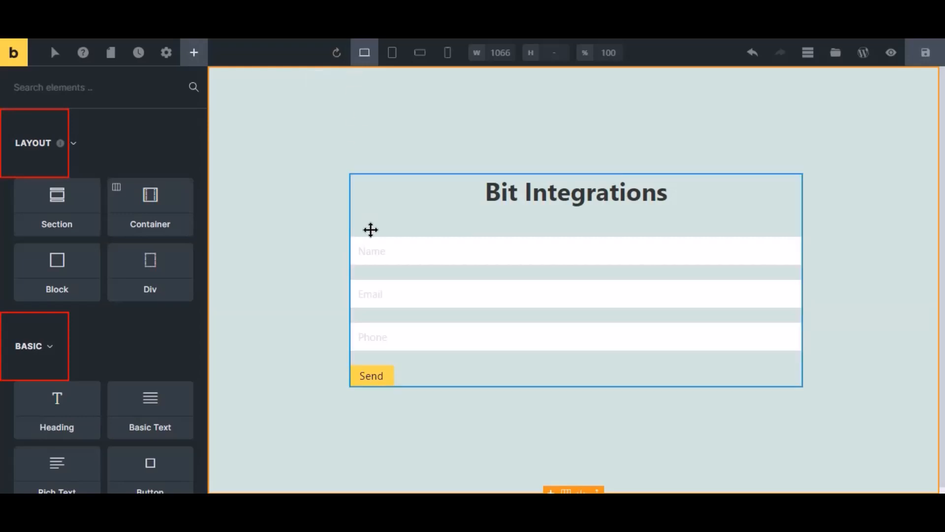
- Set the contact form's after-successful-submit action to Custom and save the Bricks page
click(392, 283)
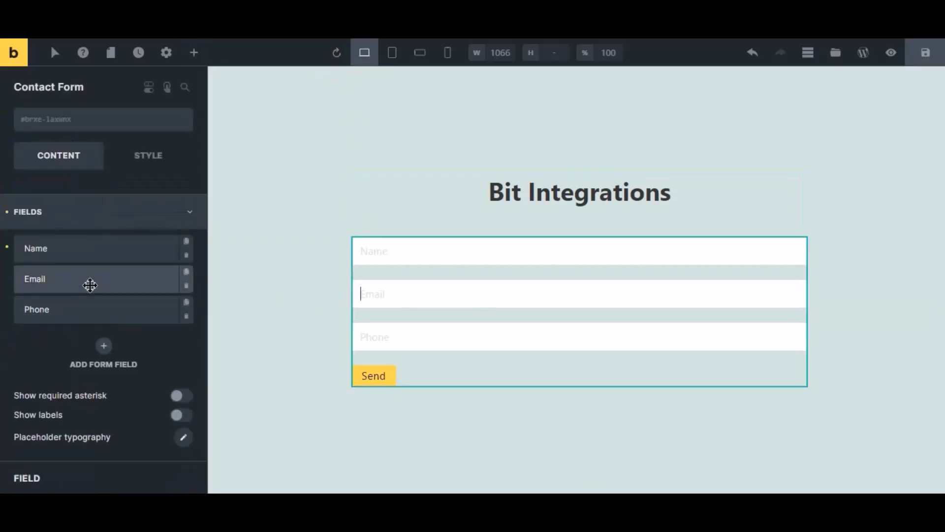
click(53, 221)
click(56, 285)
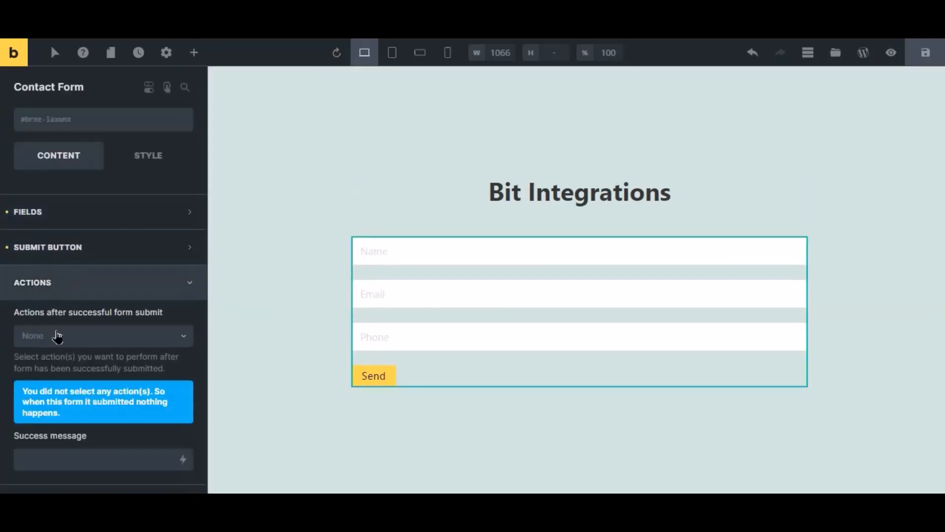
click(59, 338)
click(43, 359)
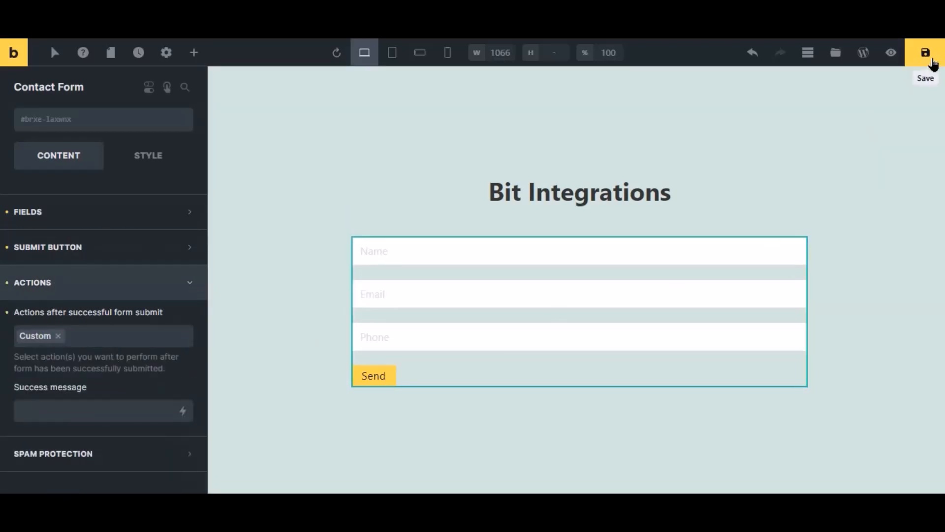
click(926, 55)
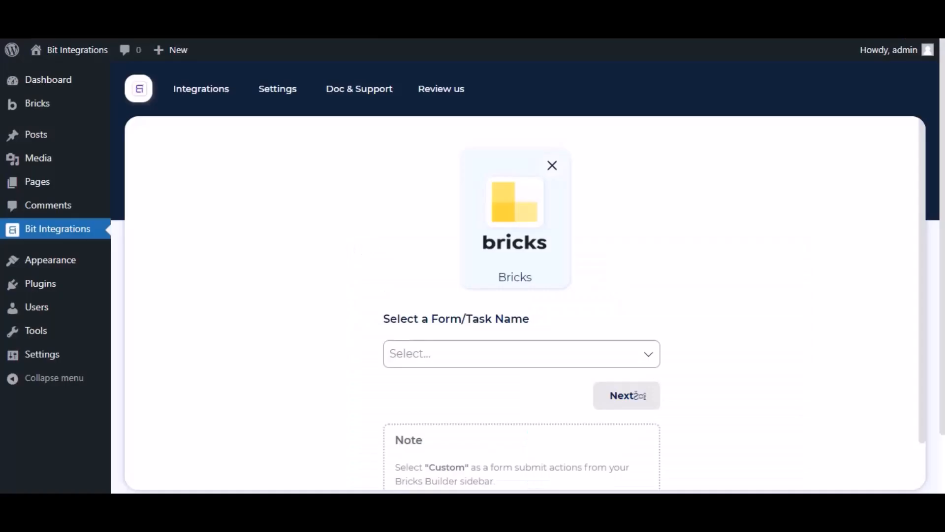
- Choose Contact Form as the Bricks trigger form and continue to the action choice
scroll(439, 289, down, 2)
click(439, 289)
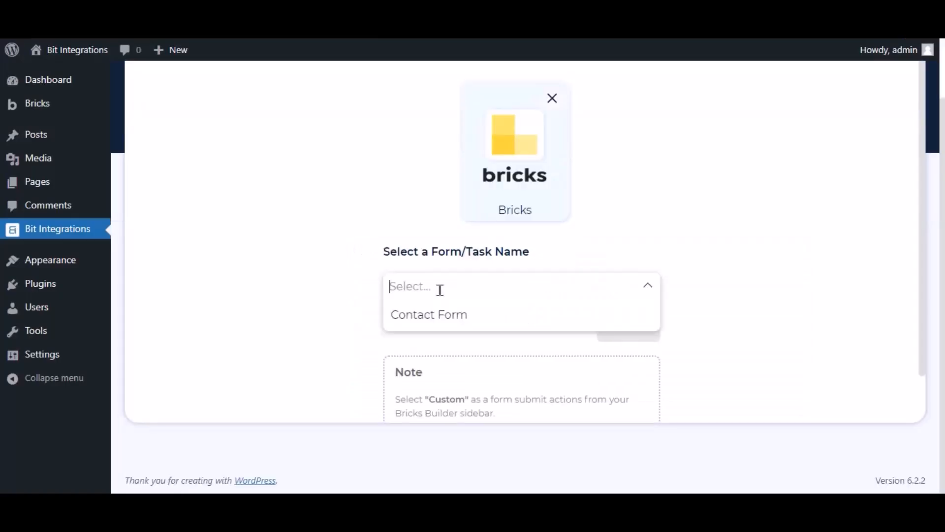
click(437, 315)
click(624, 339)
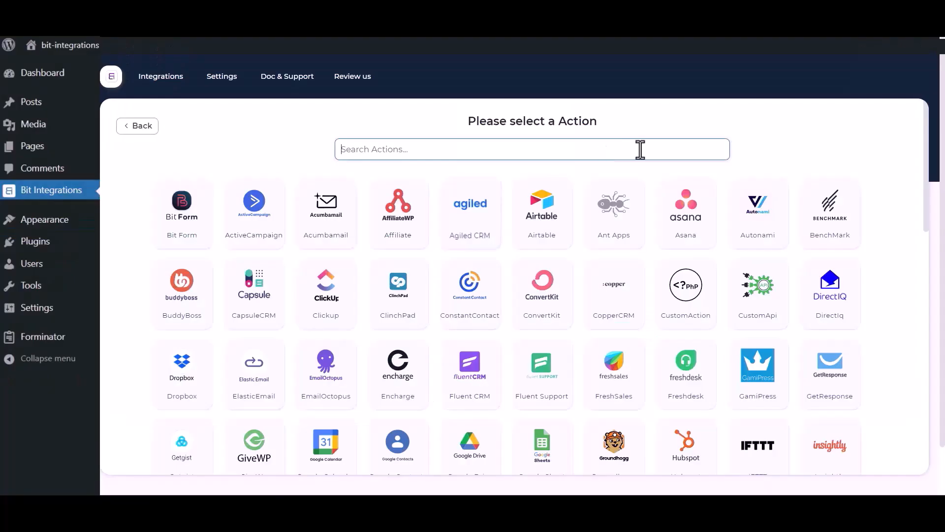
- Search actions for 'sales' and pick Salesforce as the integration action
click(772, 157)
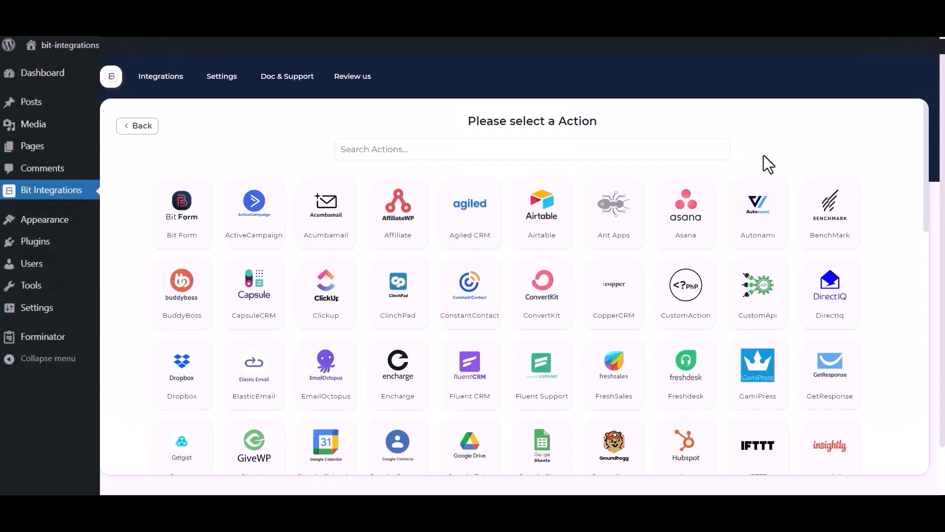
click(645, 151)
text(sales)
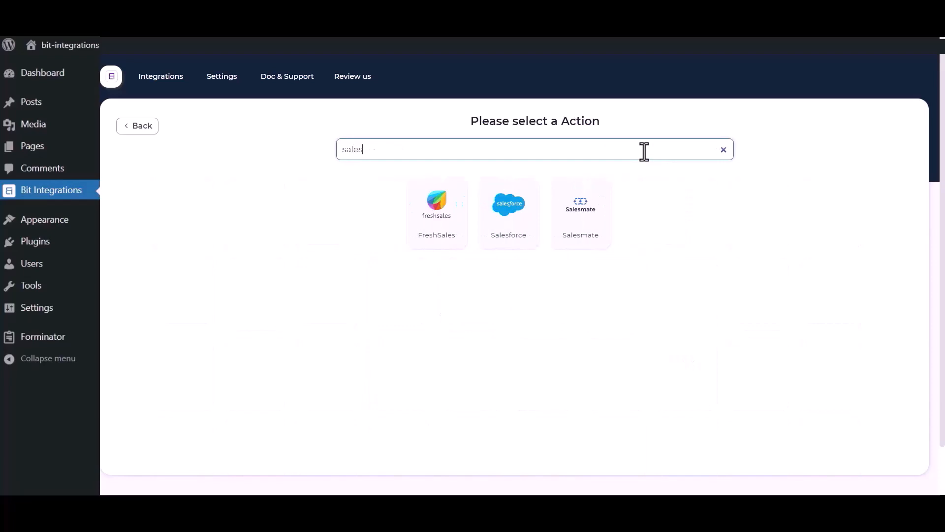
click(500, 229)
click(310, 183)
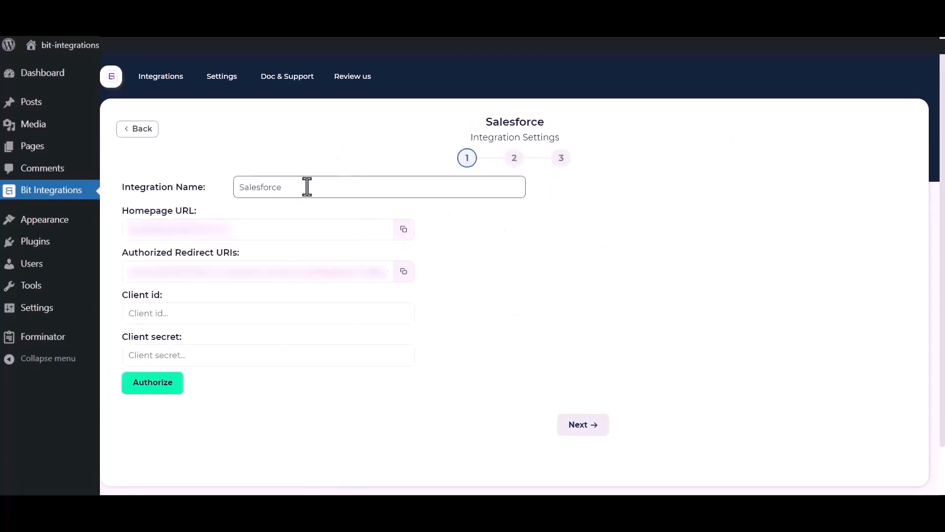
drag(307, 186, 243, 187)
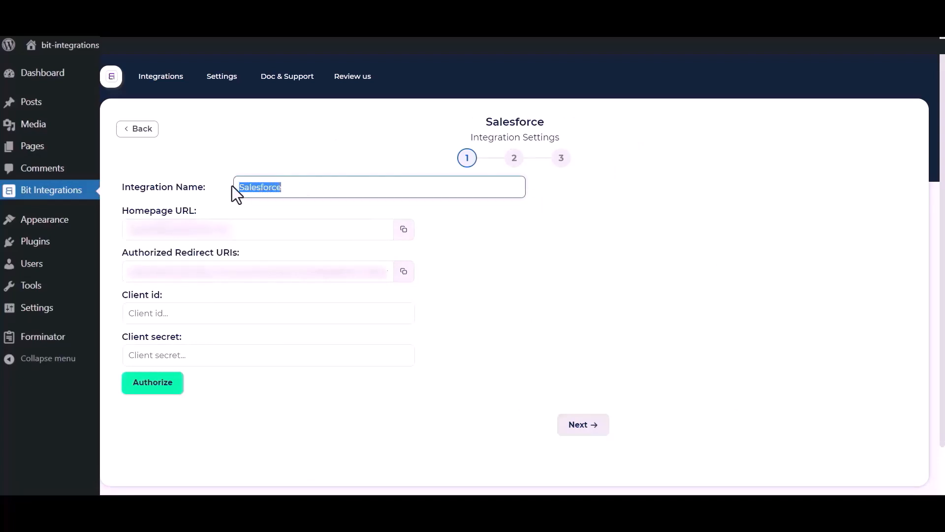
click(438, 353)
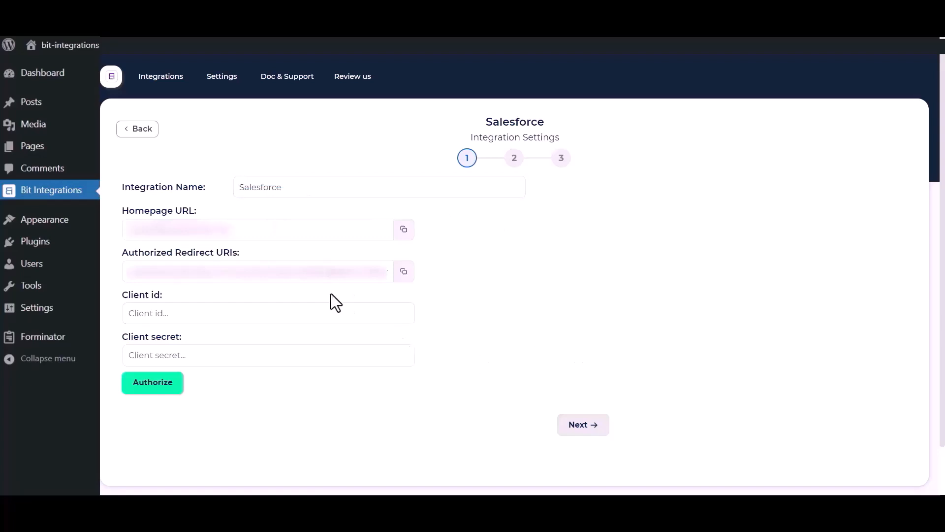
drag(120, 293, 172, 299)
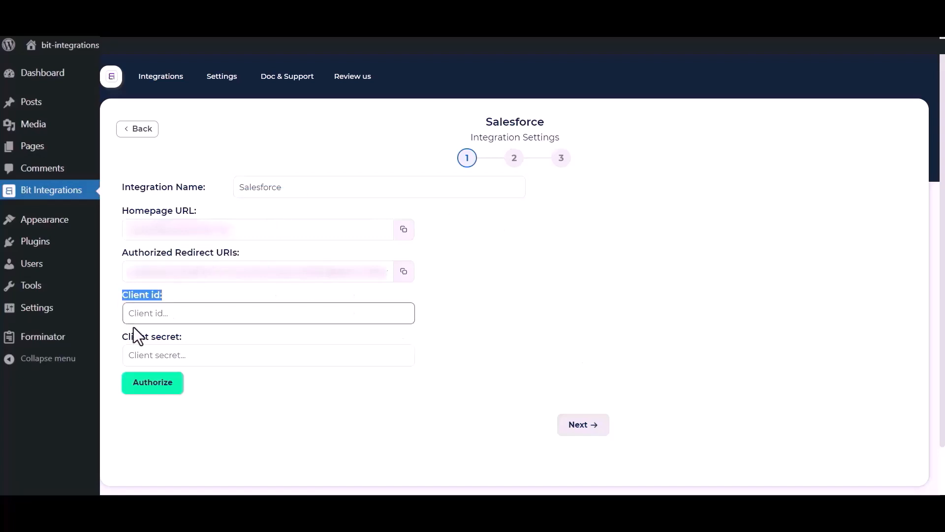
drag(120, 336, 192, 341)
click(504, 325)
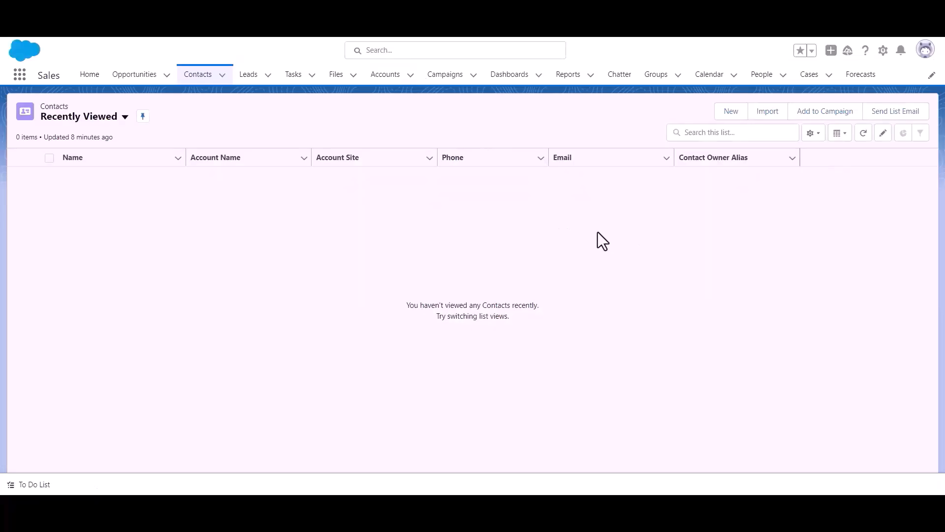
- Go to Salesforce Setup and open App Manager under Platform Tools > Apps
click(883, 51)
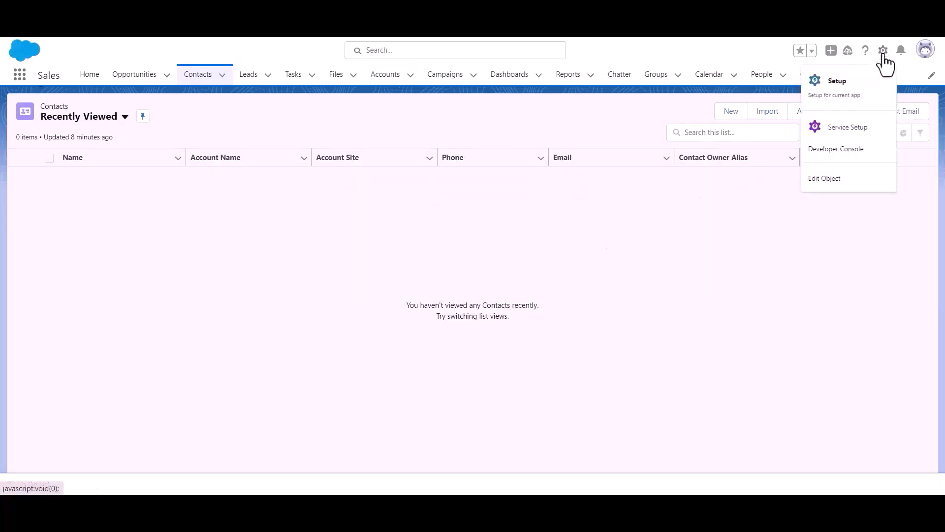
click(857, 96)
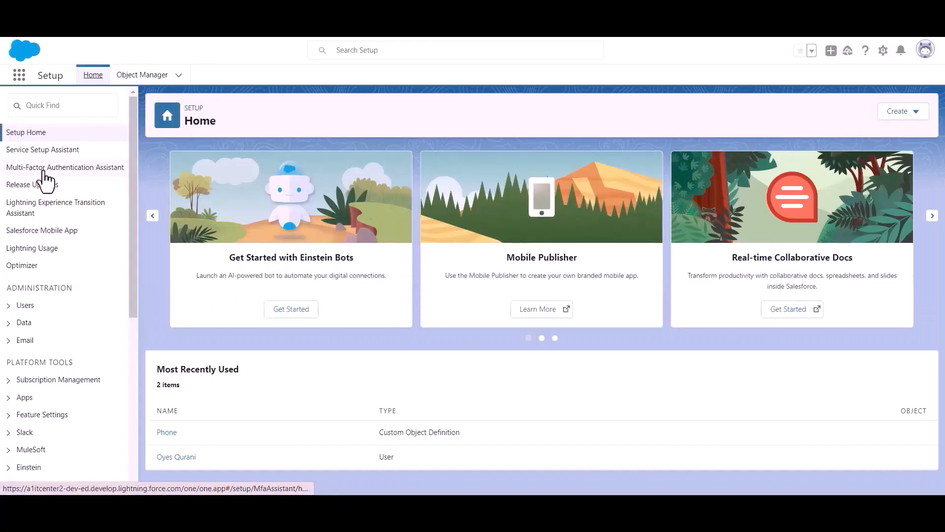
scroll(57, 212, down, 3)
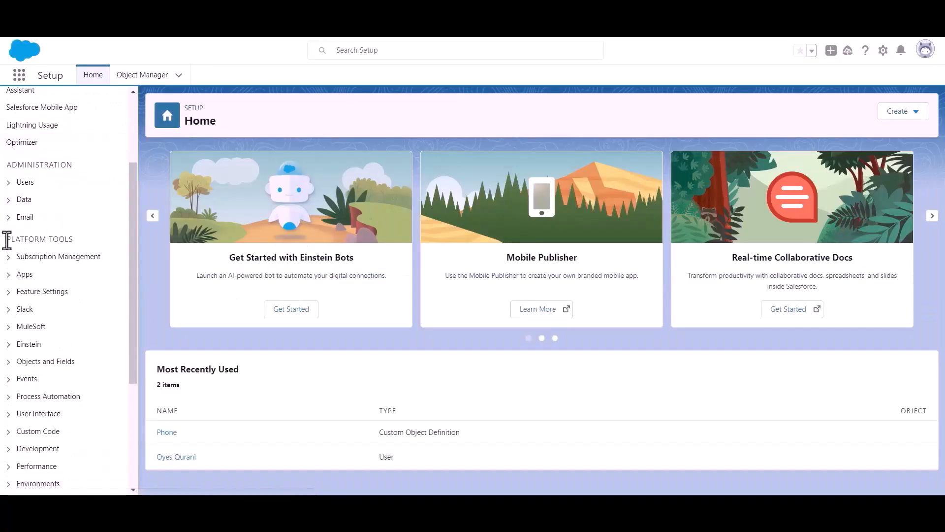
drag(6, 240, 96, 241)
click(9, 274)
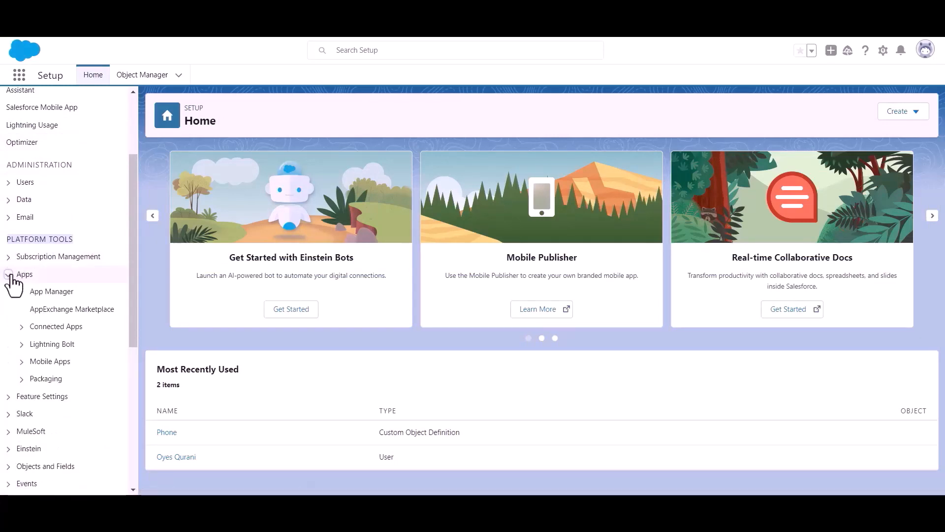
click(55, 294)
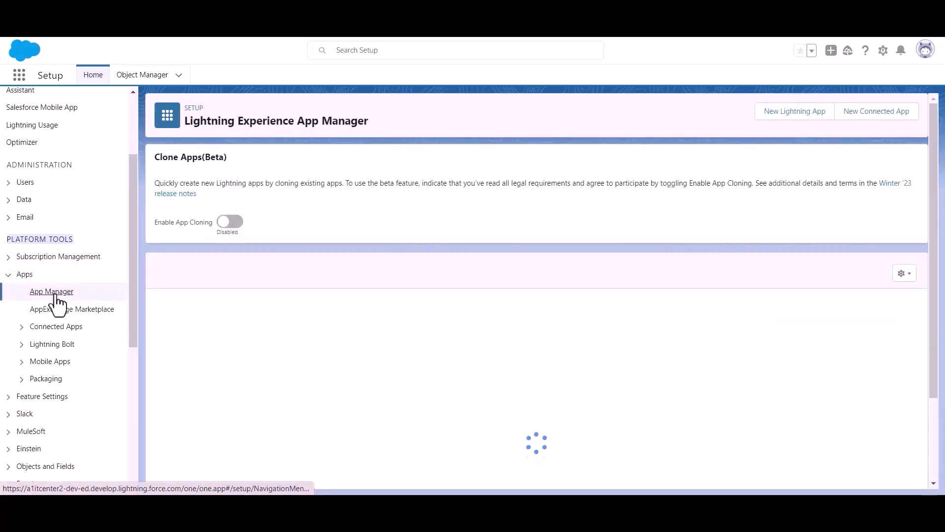
- Start a new connected app named 'Bit Apps' and paste in its contact e-mail
click(870, 123)
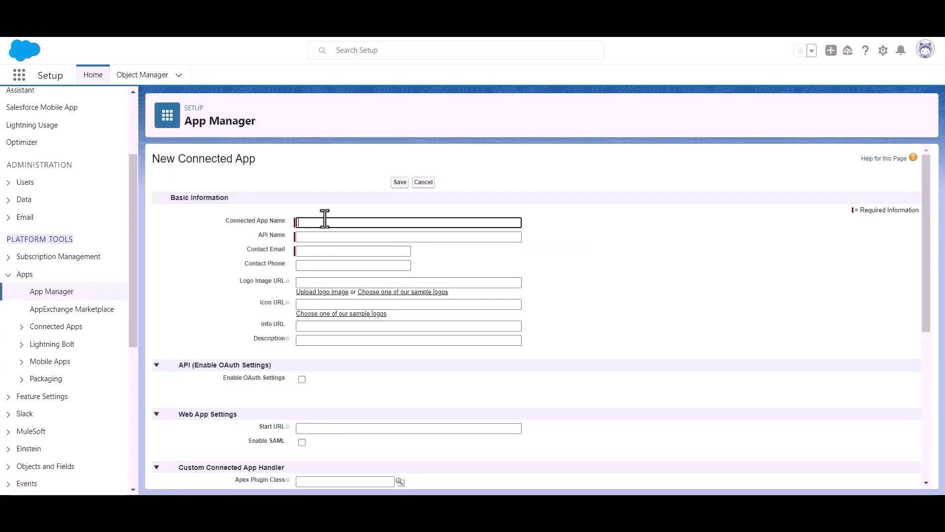
text(B)
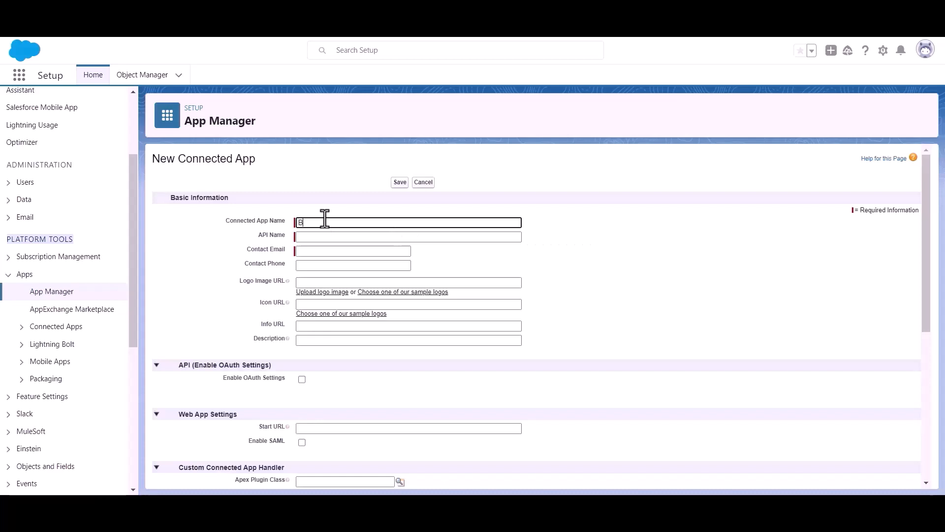
text(it Apps)
click(330, 251)
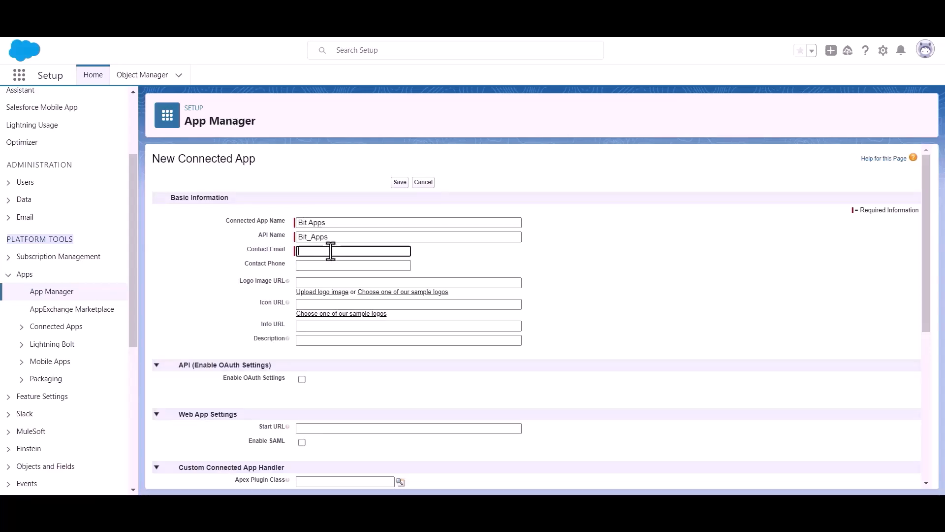
key(ctrl+v)
click(461, 256)
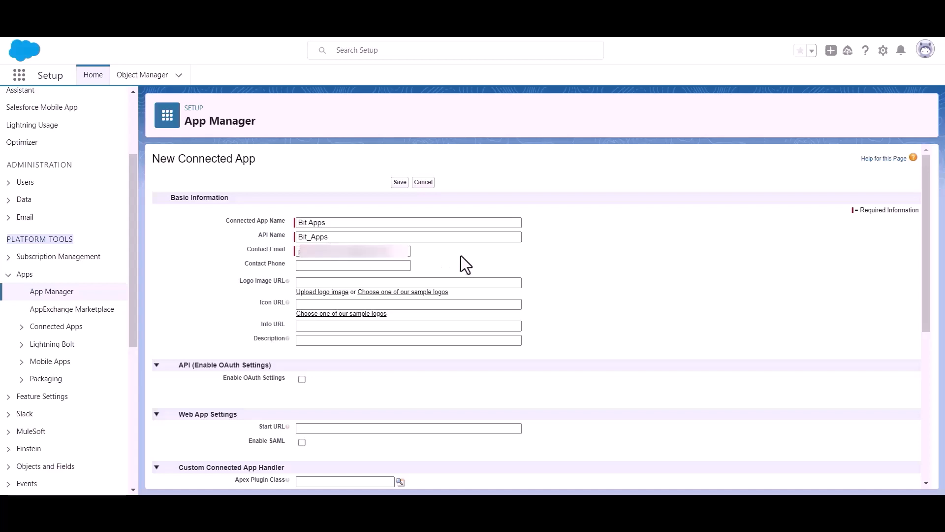
- Turn on Enable OAuth Settings for the Bit Apps connected app
scroll(460, 253, down, 2)
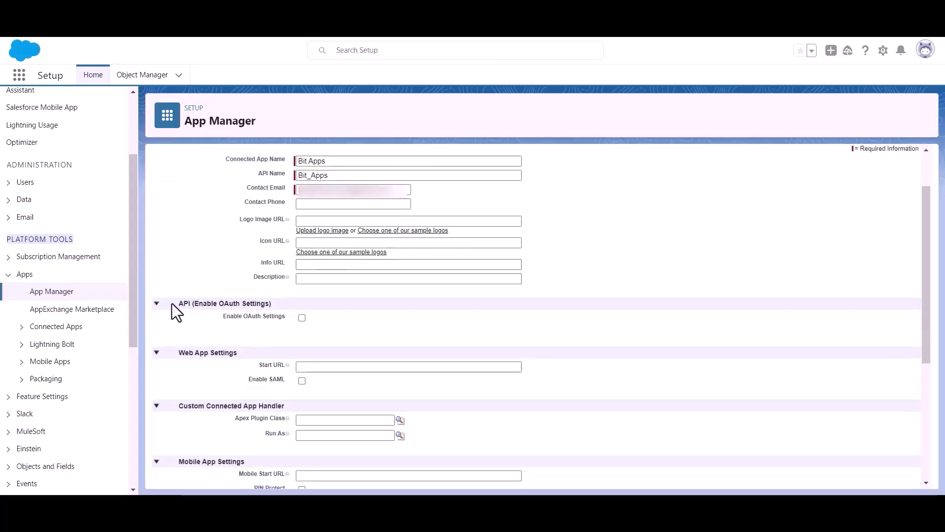
drag(196, 303, 286, 302)
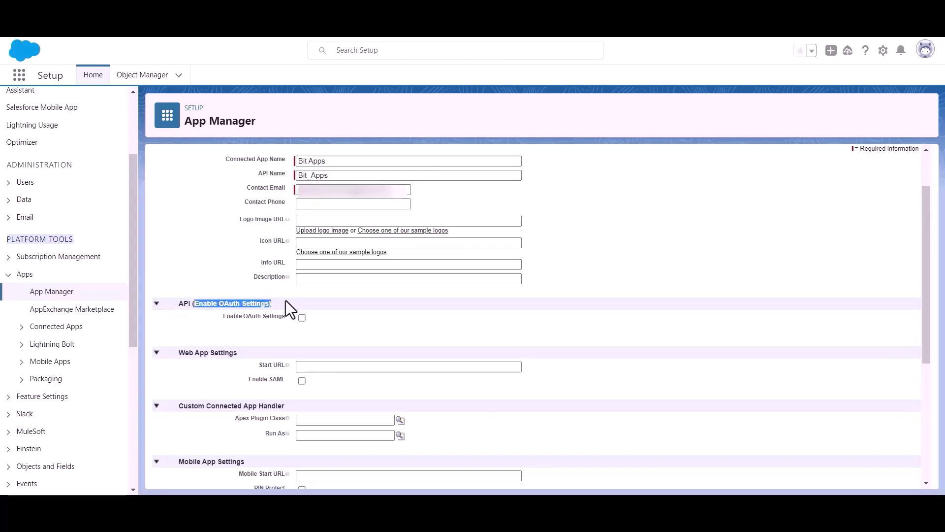
click(364, 329)
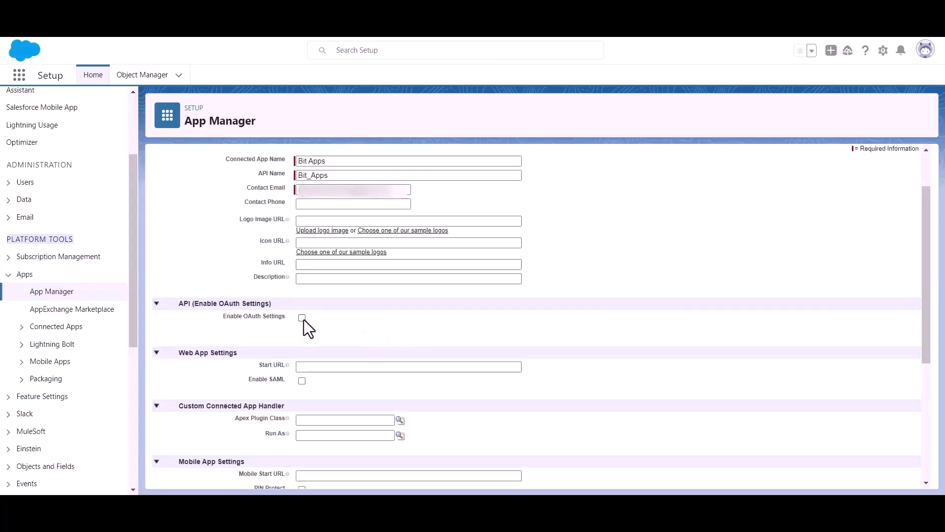
click(302, 317)
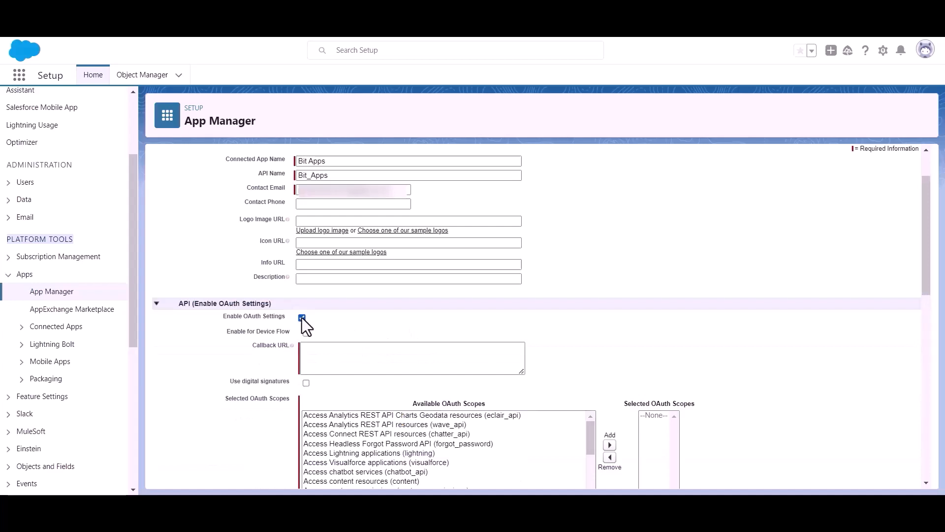
scroll(312, 321, down, 1)
- Copy the Bit Integrations authorized redirect URI and paste it as the Salesforce Callback URL
click(331, 290)
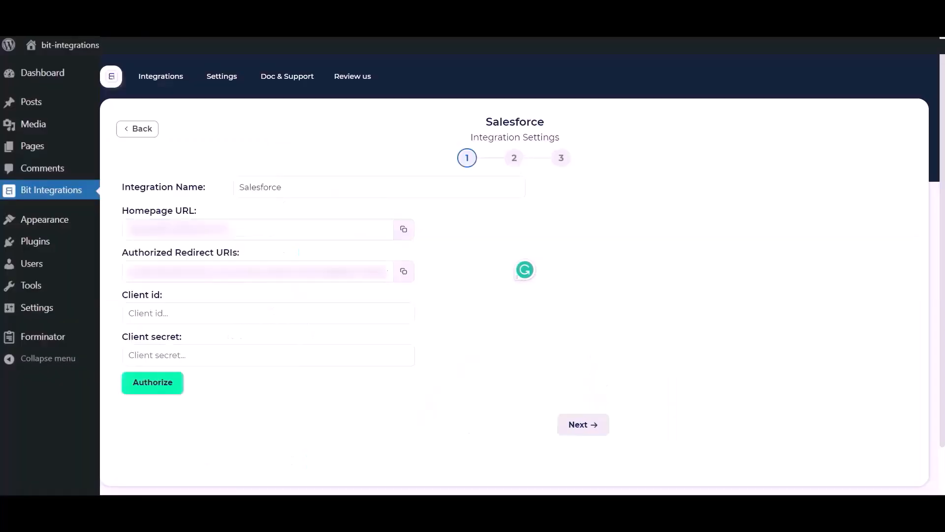
click(403, 276)
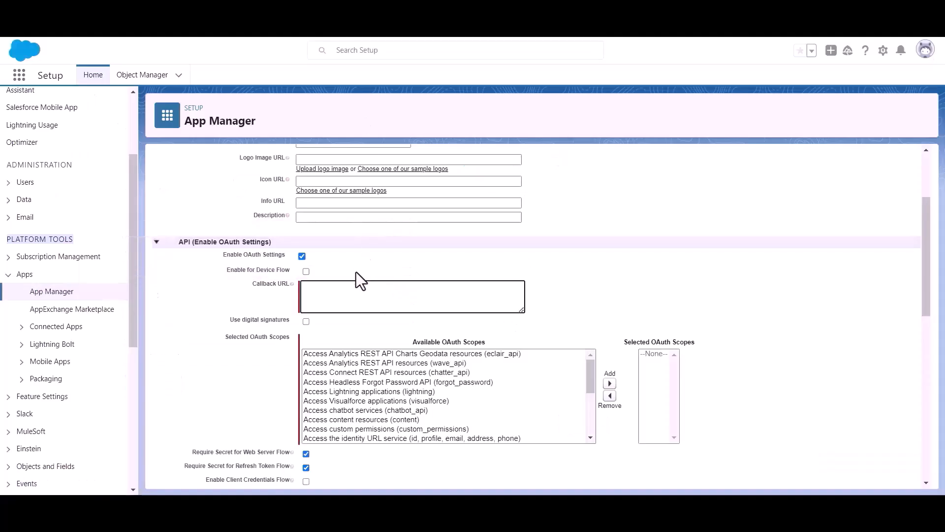
click(325, 281)
key(ctrl+v)
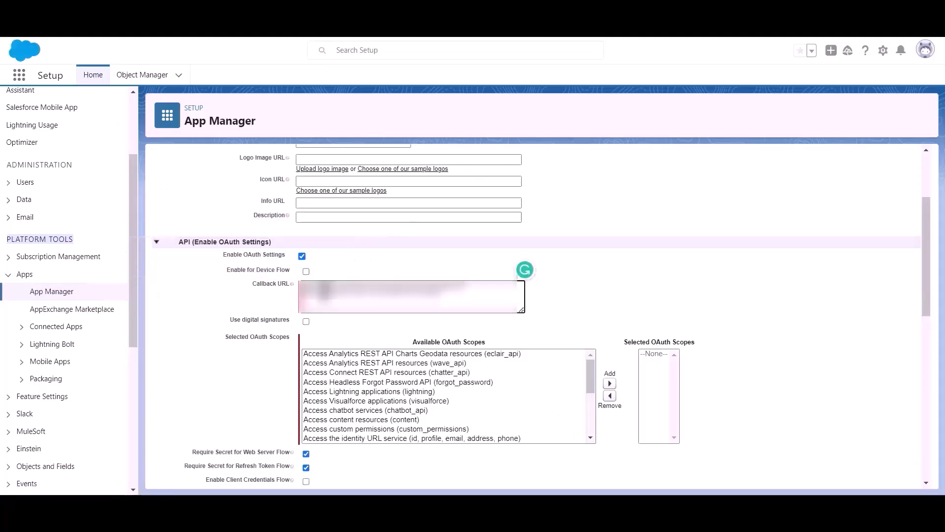
- Move 'Full access (full)' from Available to Selected OAuth Scopes
drag(222, 339, 265, 341)
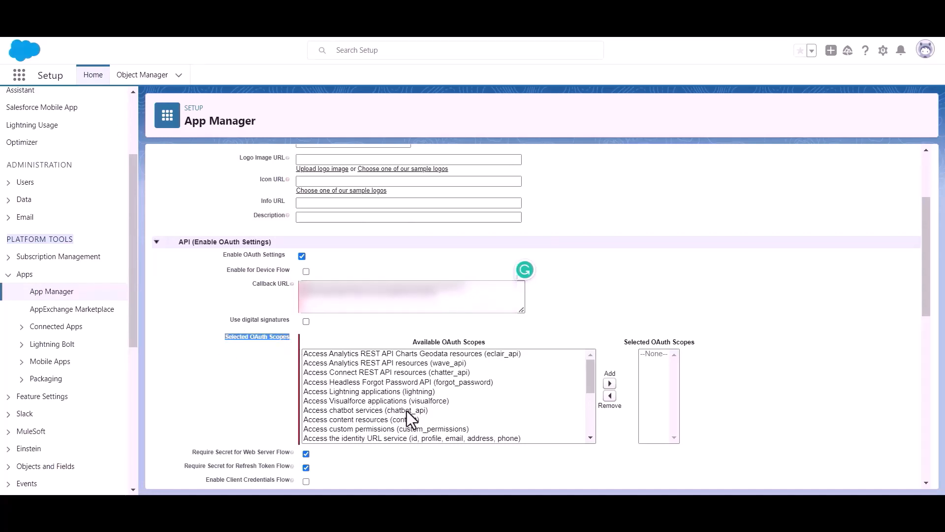
scroll(413, 406, down, 4)
scroll(393, 398, up, 2)
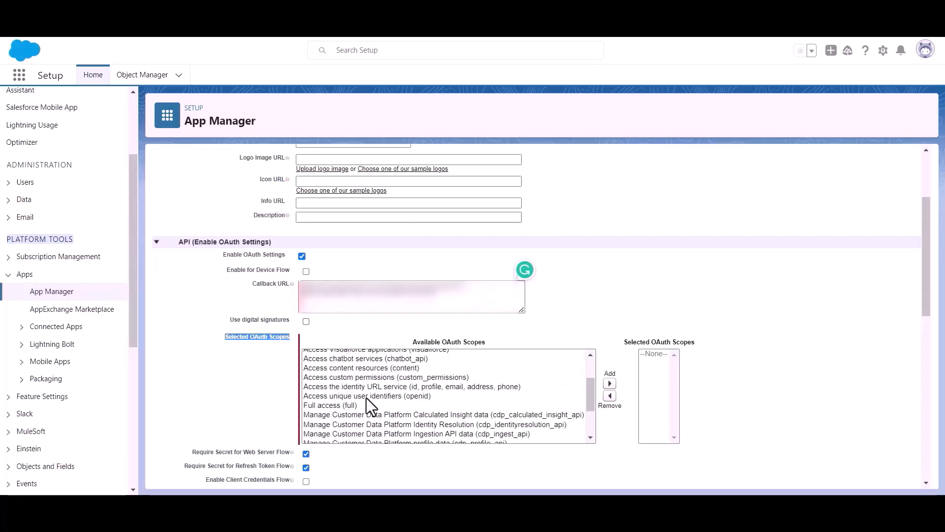
click(320, 403)
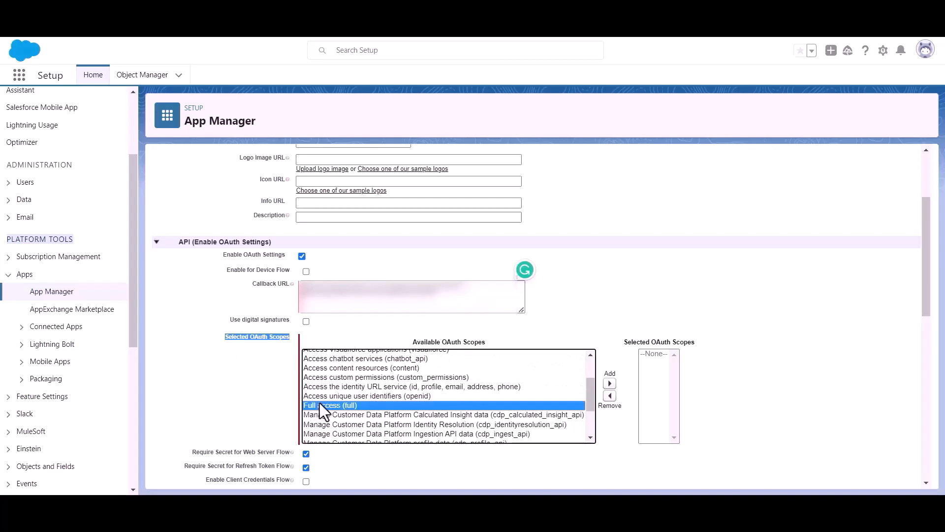
click(609, 383)
scroll(471, 355, down, 3)
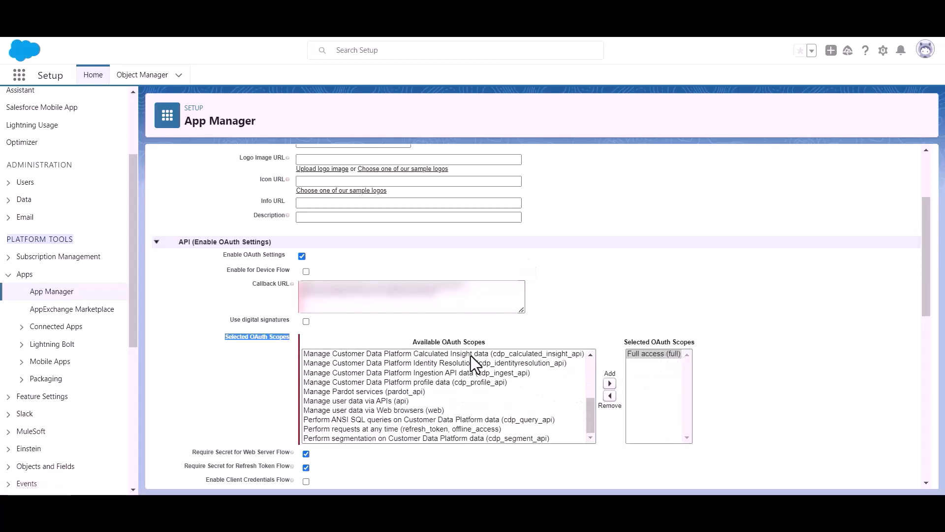
scroll(321, 362, down, 10)
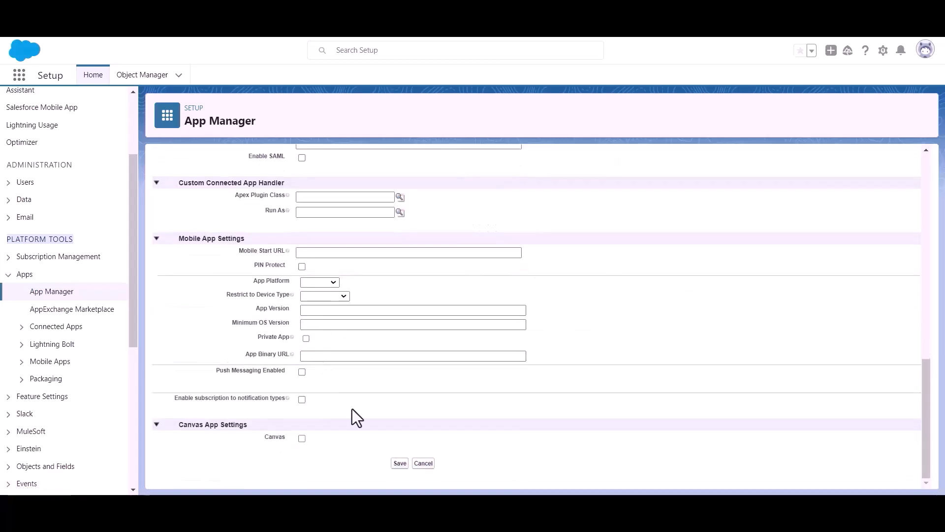
- Save the Bit Apps connected app and continue through the notice to its detail page
click(399, 463)
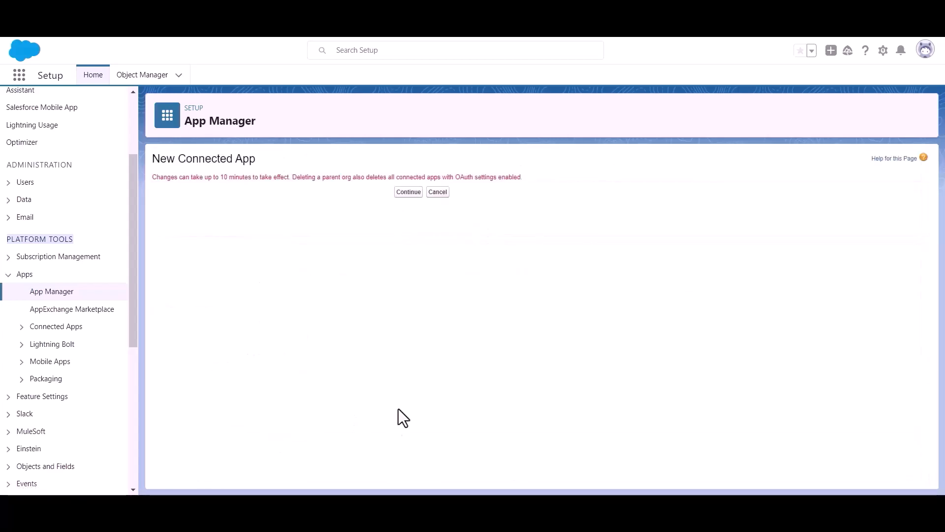
click(408, 192)
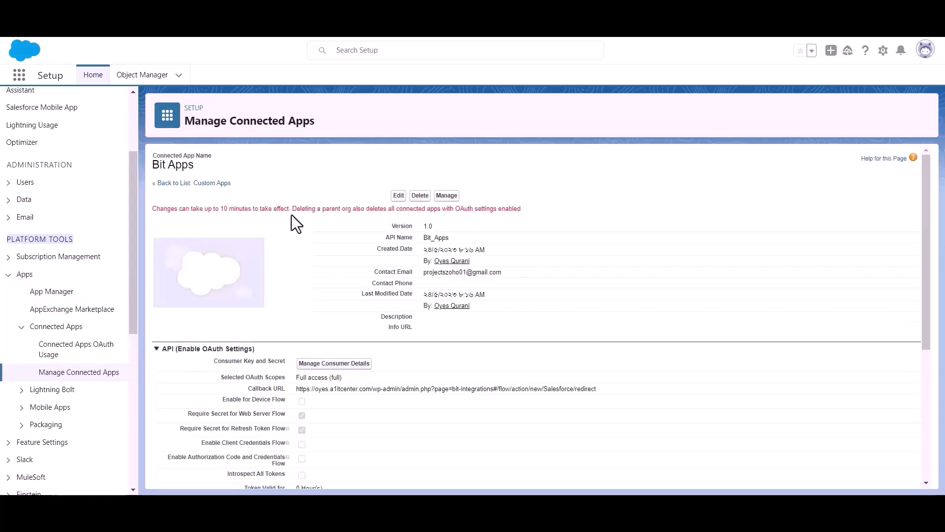
triple_click(242, 211)
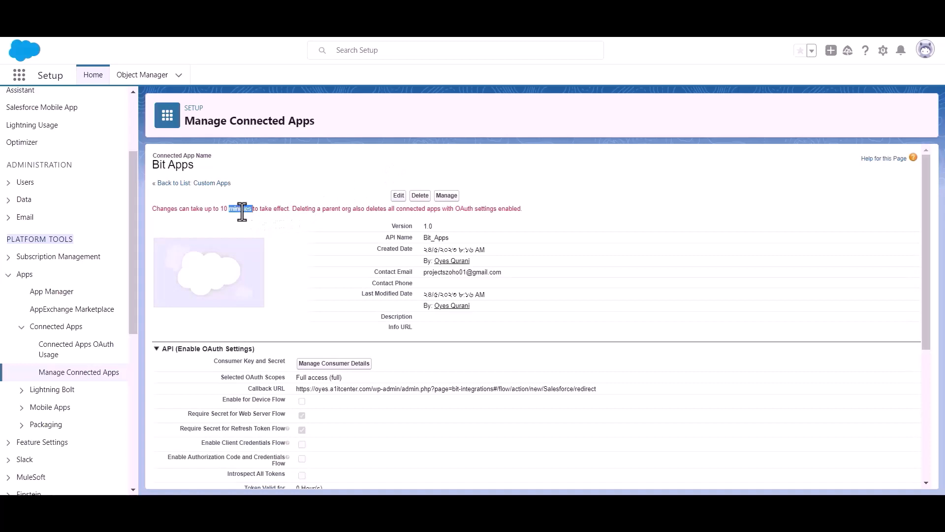
click(300, 215)
scroll(299, 215, down, 1)
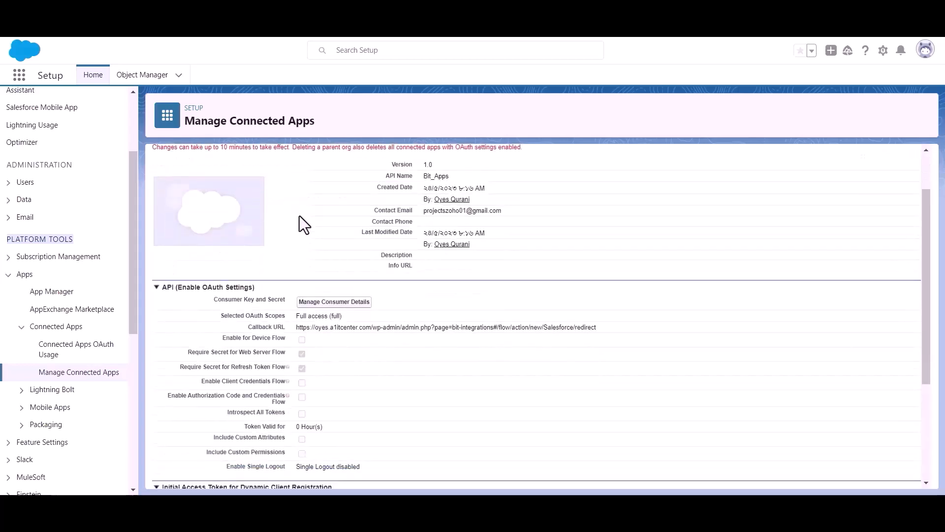
- Open Manage Consumer Details and verify identity with the emailed code to reveal key and secret
click(334, 304)
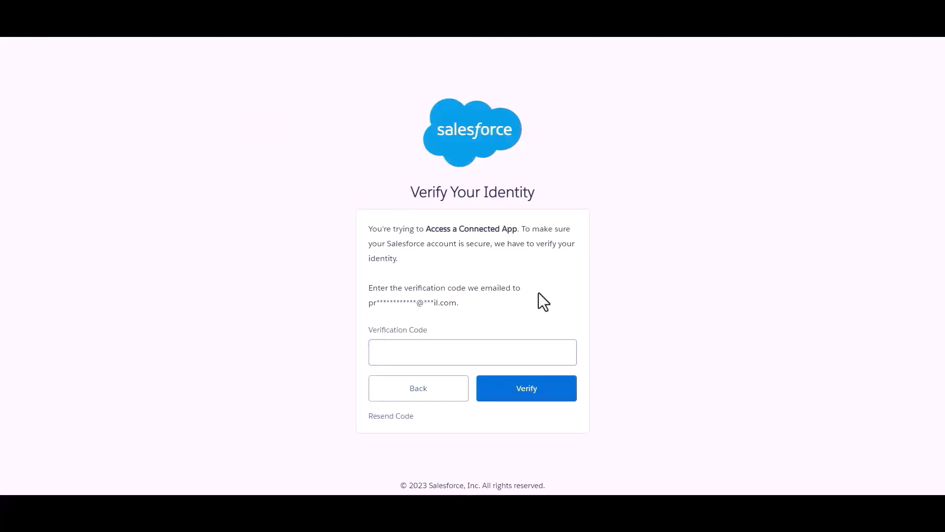
key(ctrl+v)
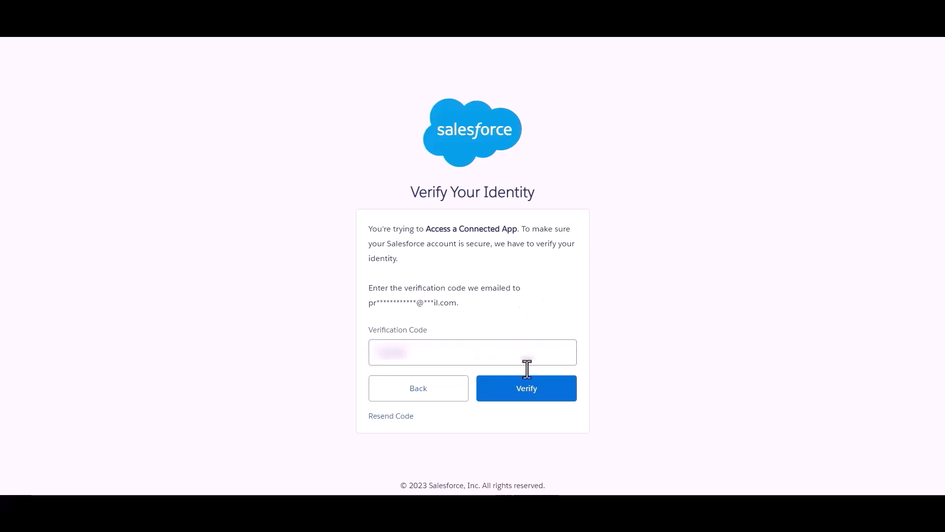
click(534, 392)
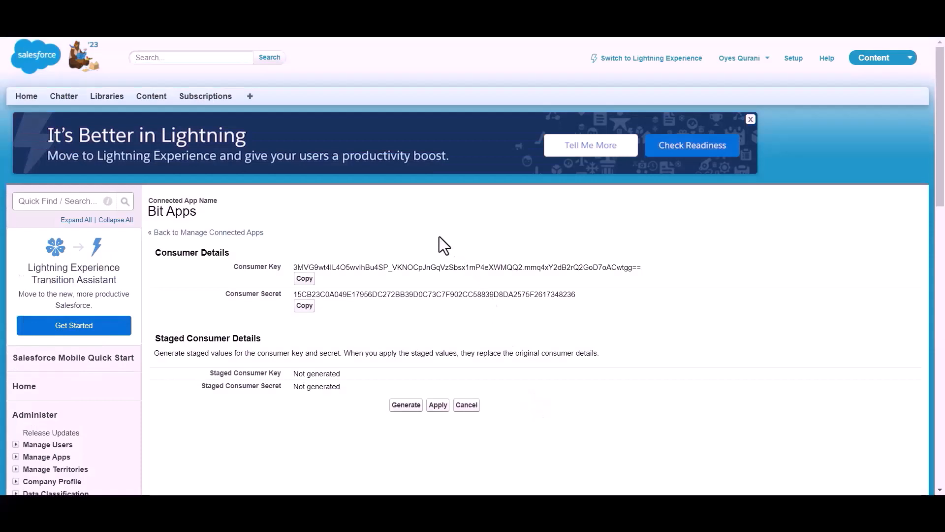
- Paste the Salesforce consumer key as Client id and consumer secret as Client secret
scroll(439, 237, down, 1)
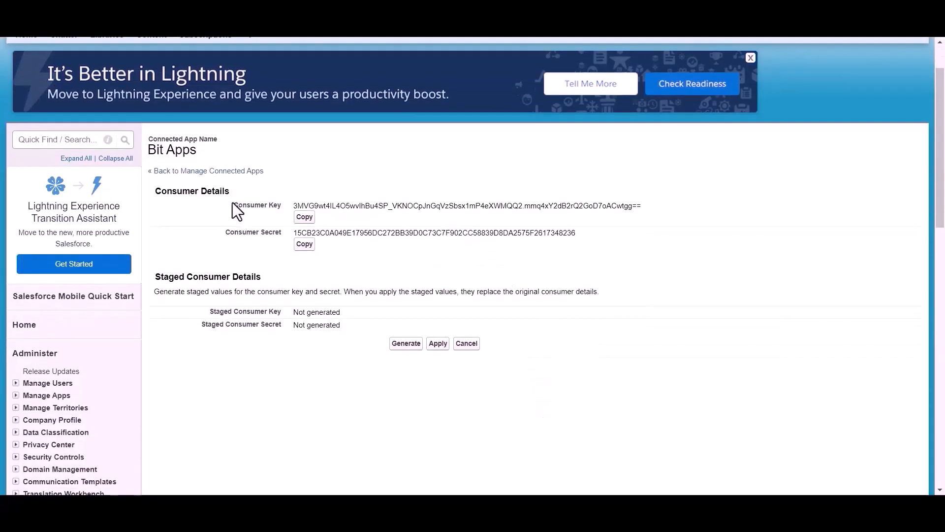
drag(217, 234, 276, 234)
click(336, 258)
scroll(336, 258, up, 1)
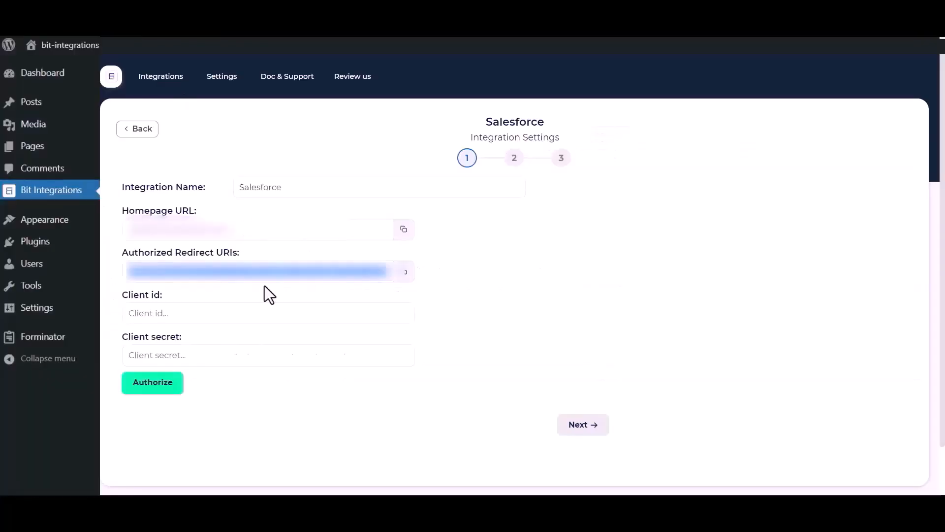
click(202, 313)
key(ctrl+v)
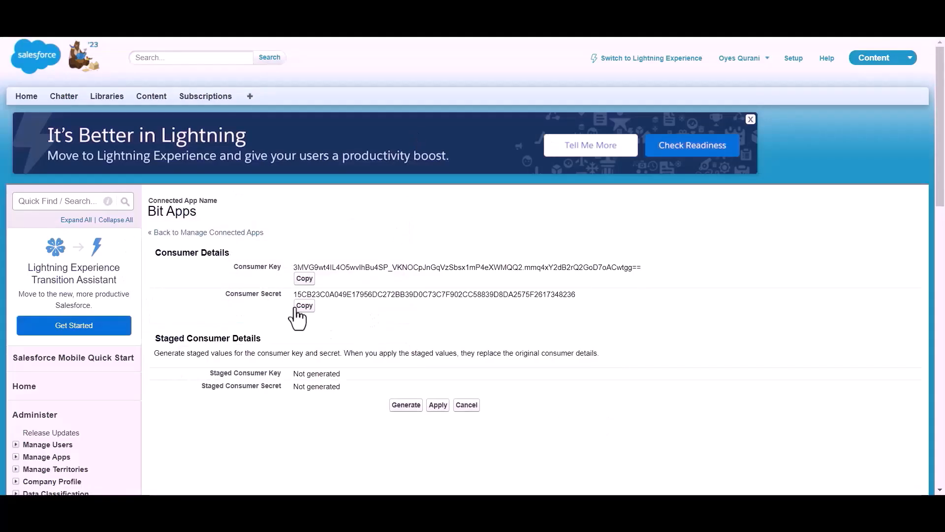
click(303, 307)
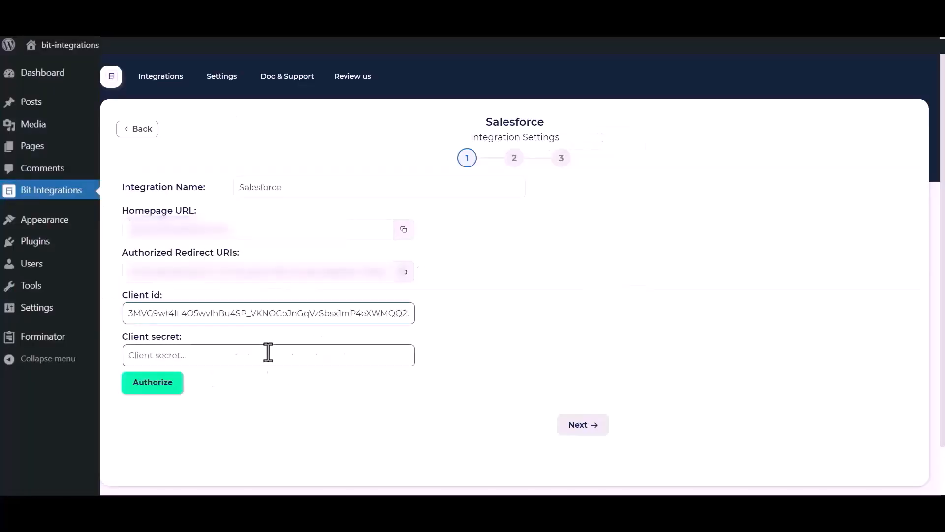
click(268, 353)
key(ctrl+v)
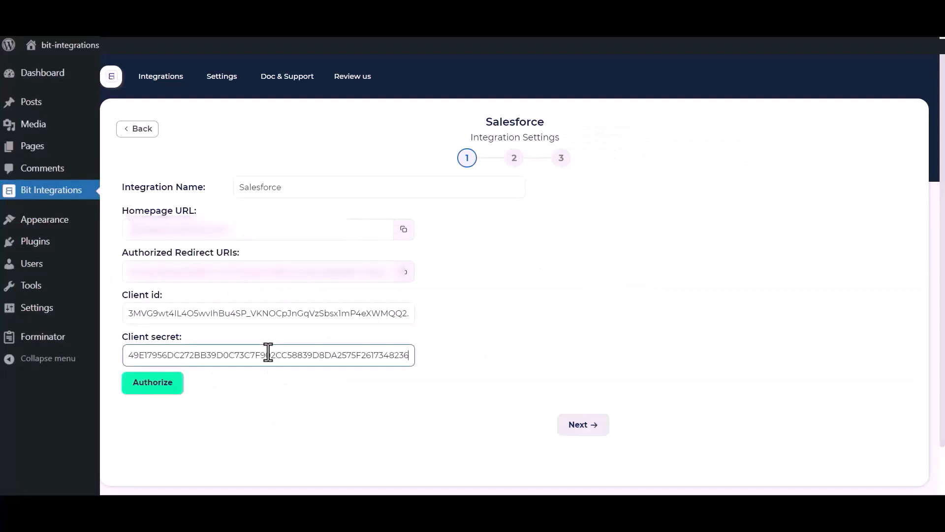
click(228, 412)
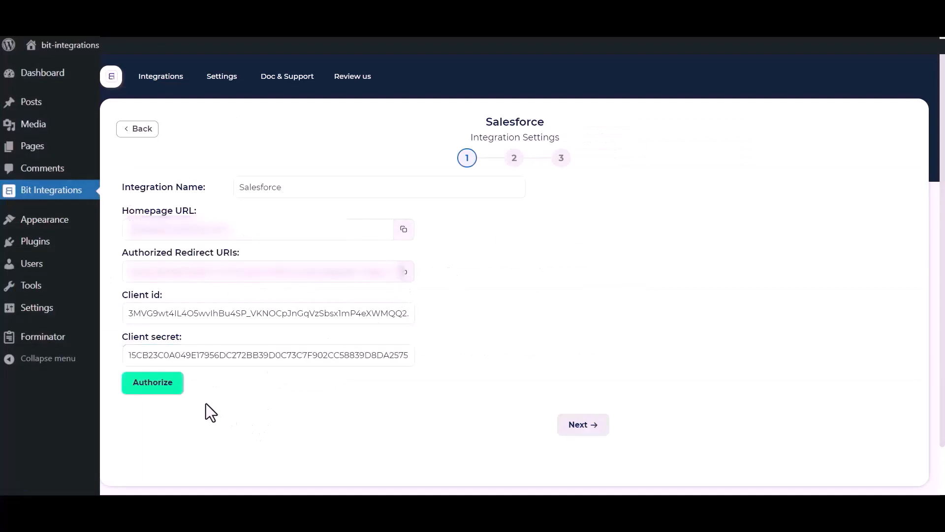
- Authorize the Salesforce connection by allowing Bit Apps access, then continue to the Action step
click(140, 387)
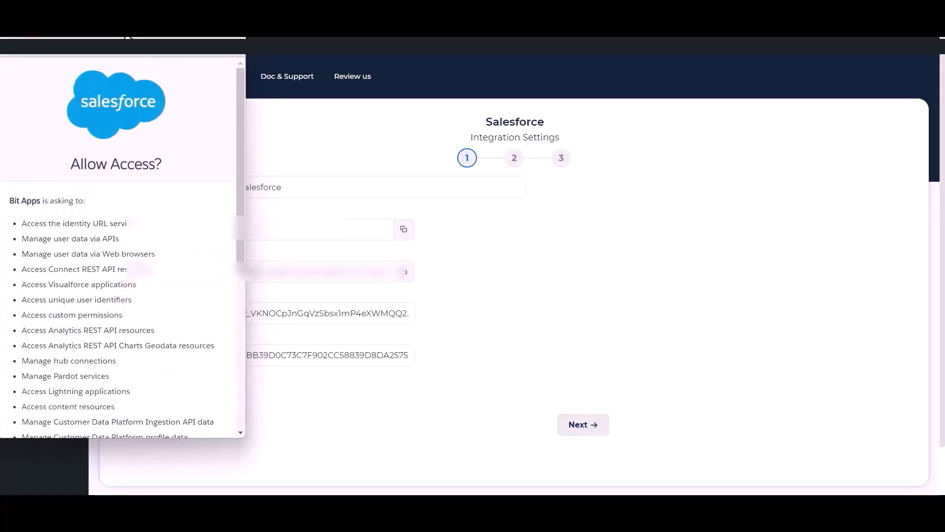
scroll(147, 244, down, 6)
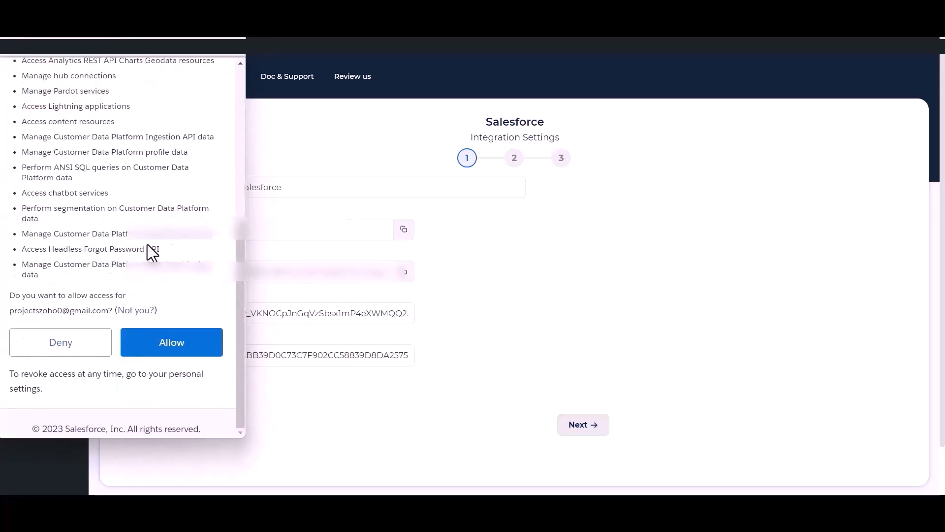
click(172, 344)
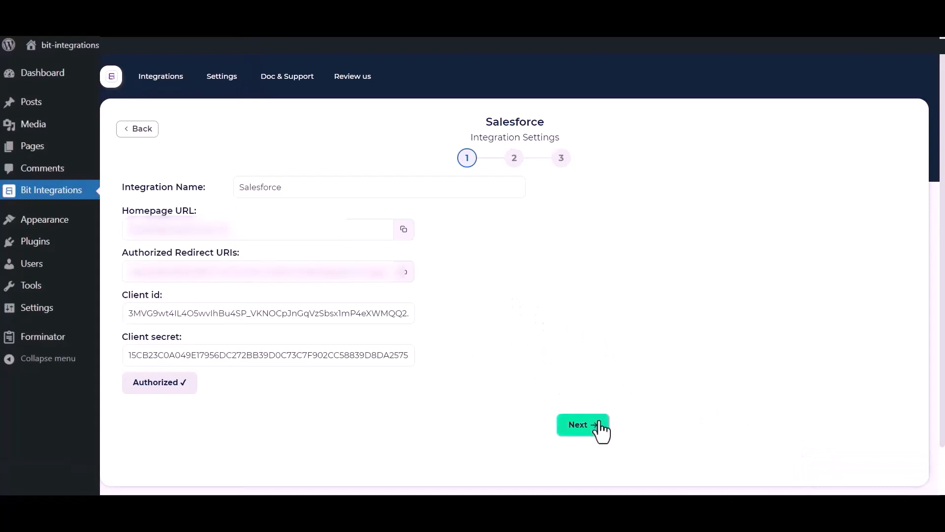
click(585, 425)
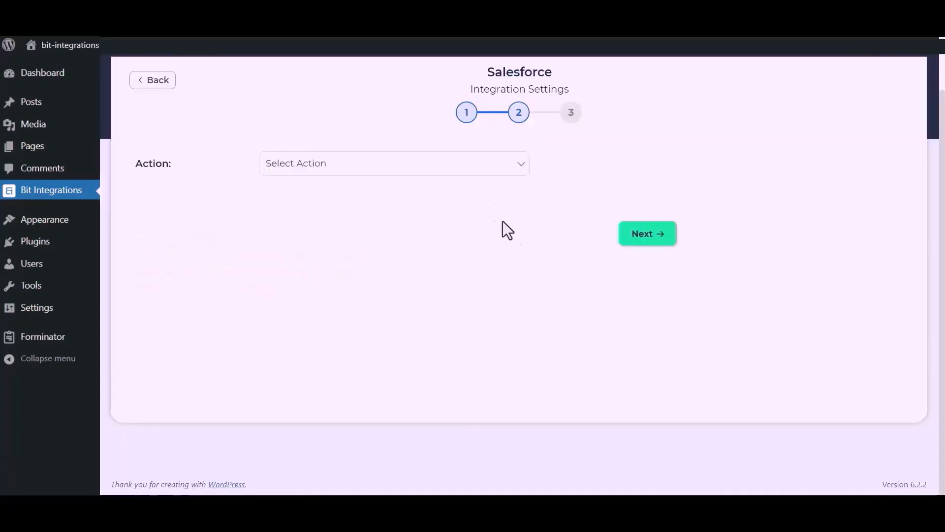
- Choose the Create lead action, map Last Name and Email, and set Company to custom 'Bit Apps'
click(466, 168)
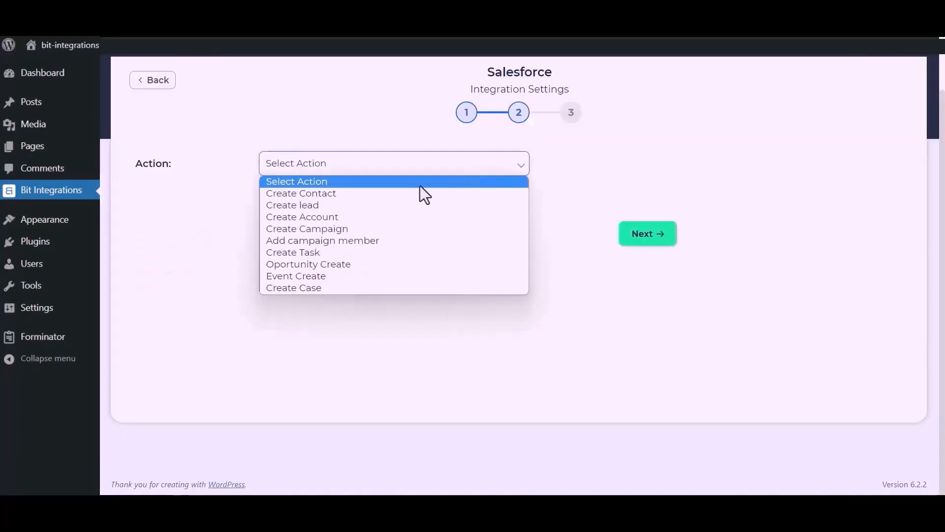
click(329, 206)
click(312, 266)
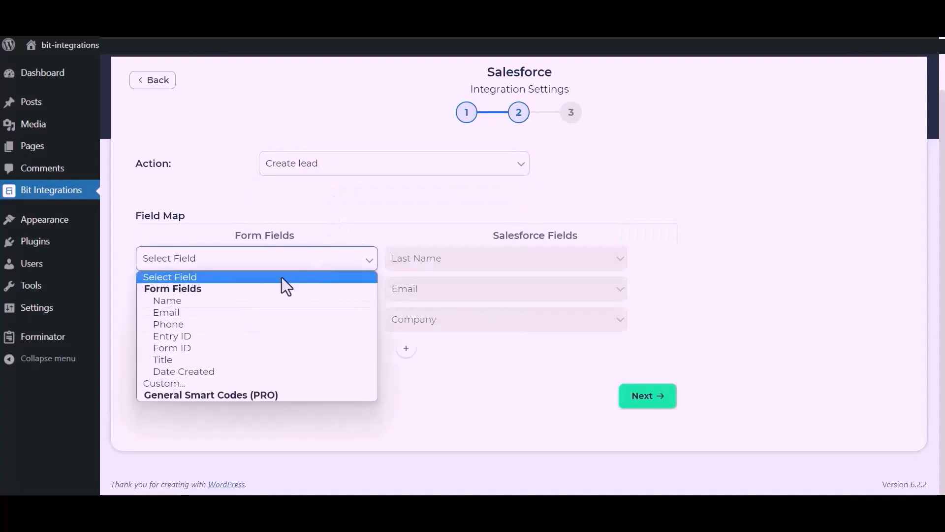
click(249, 299)
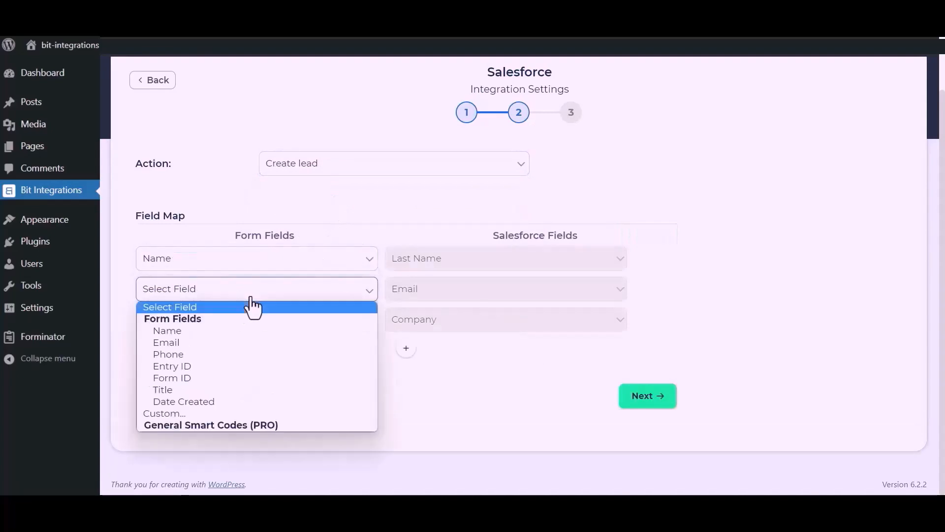
click(197, 338)
click(229, 327)
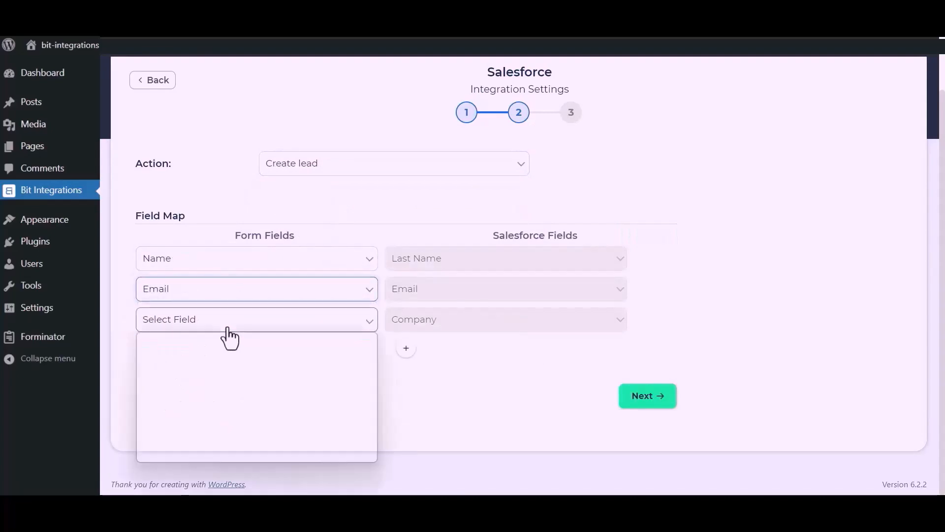
click(169, 444)
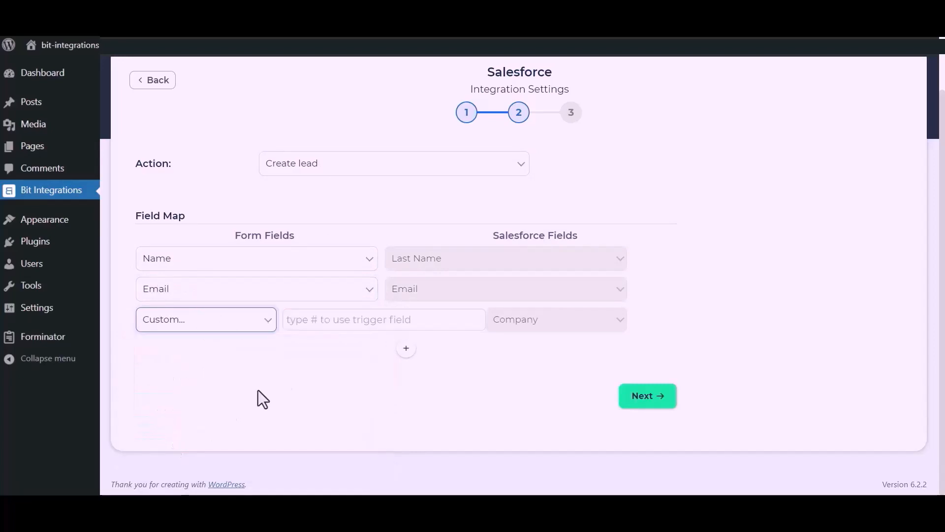
click(332, 326)
text(Bi)
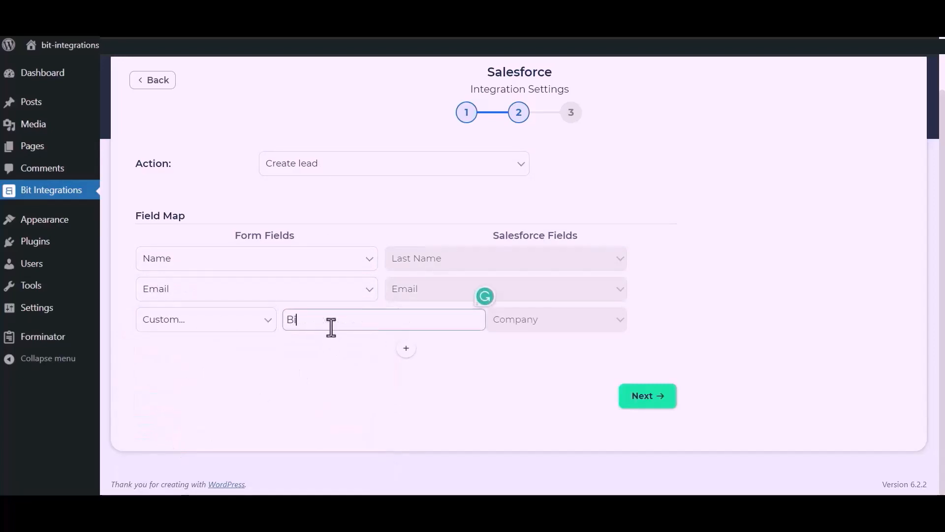
text(t Apps)
- Add a row mapping the form's Phone to Salesforce Phone, then finish and save the integration
drag(361, 380, 430, 332)
click(408, 349)
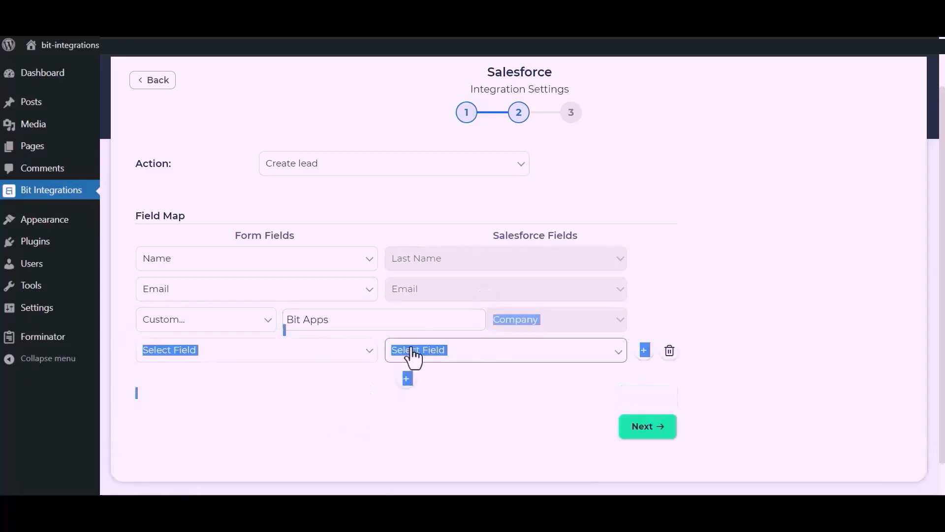
click(320, 357)
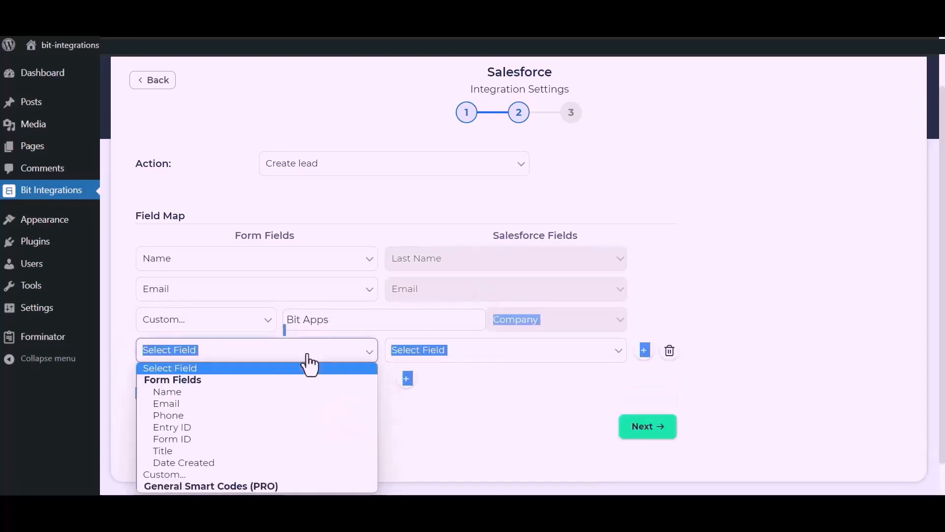
click(170, 415)
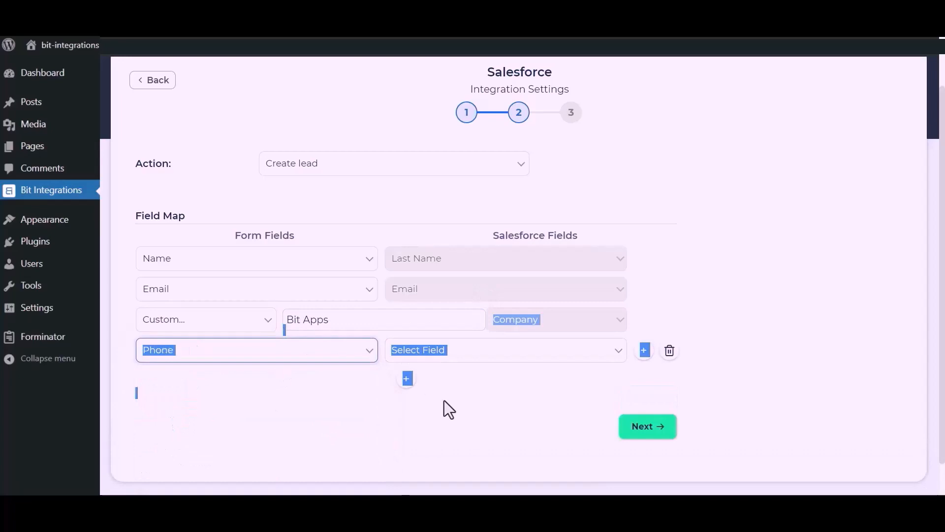
click(512, 352)
click(421, 207)
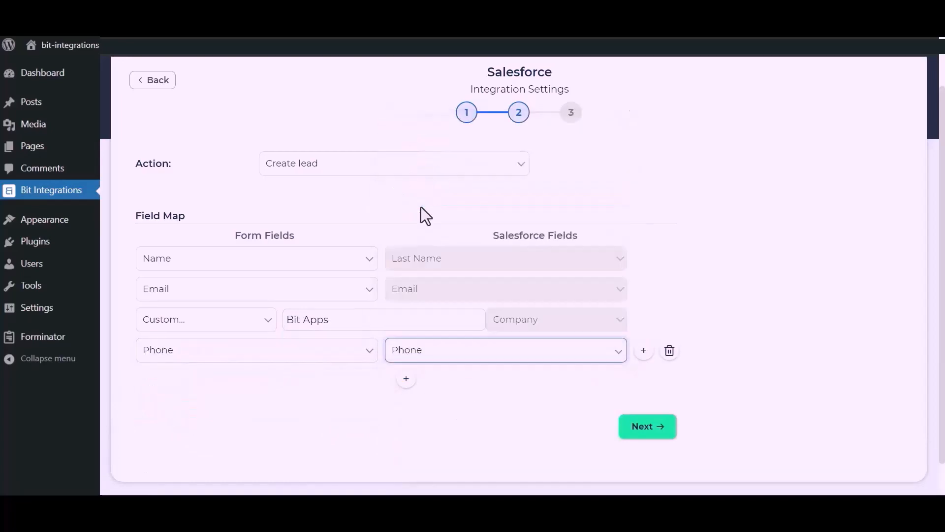
click(650, 426)
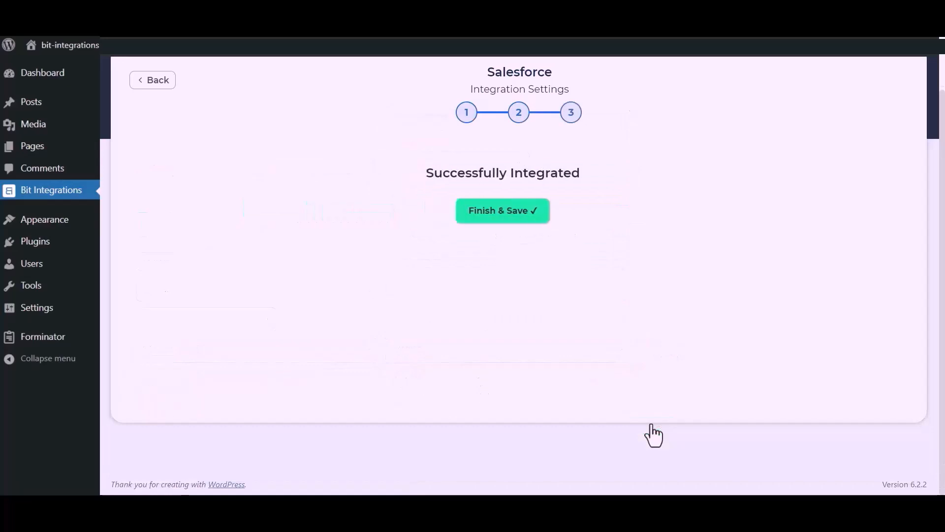
click(523, 216)
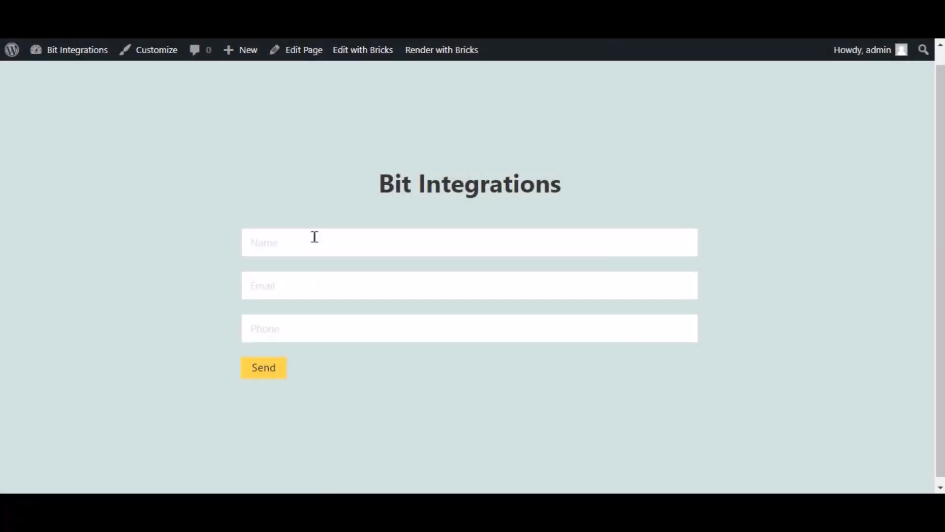
- Fill in the front-end form with name 'Bit Integrations', a support e-mail and a phone number, and send it
click(314, 236)
text(Bit In)
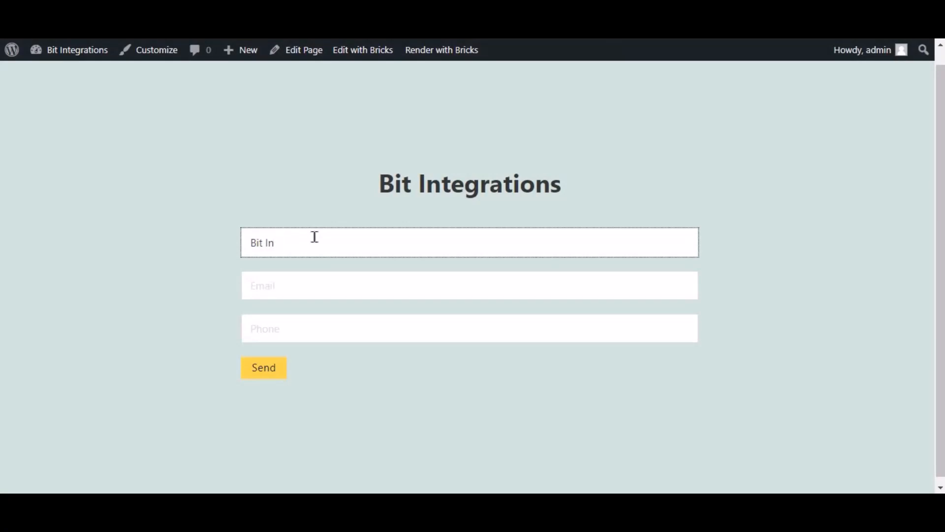
key(ctrl+a)
key(BackSpace)
text(Bit Integrations)
key(Tab)
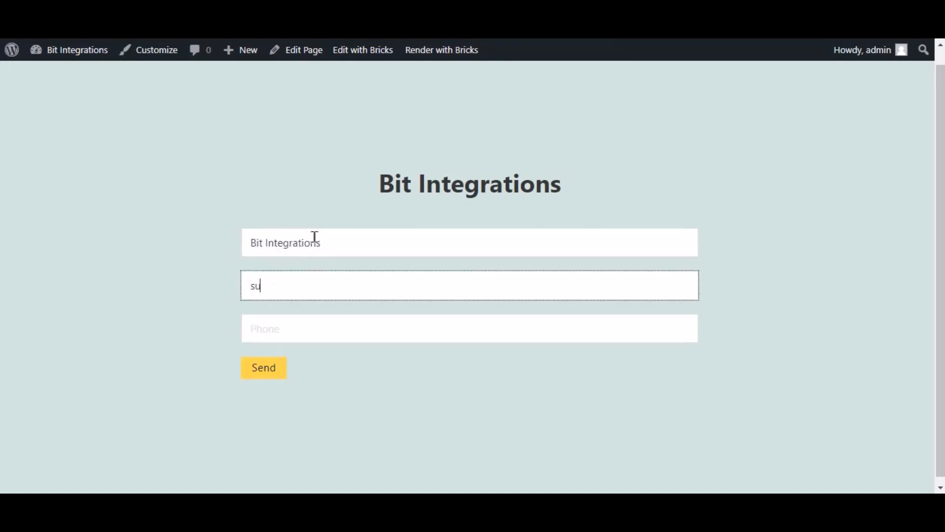
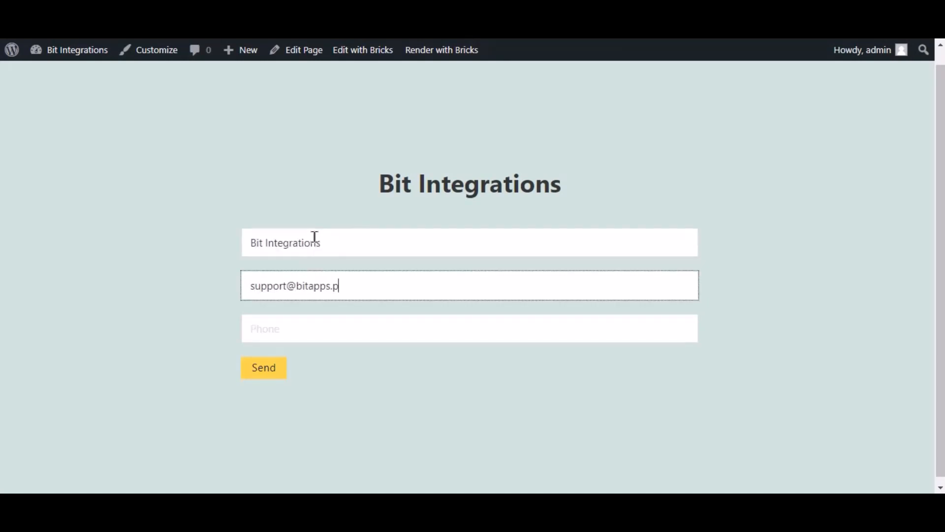
key(Tab)
text(444555666)
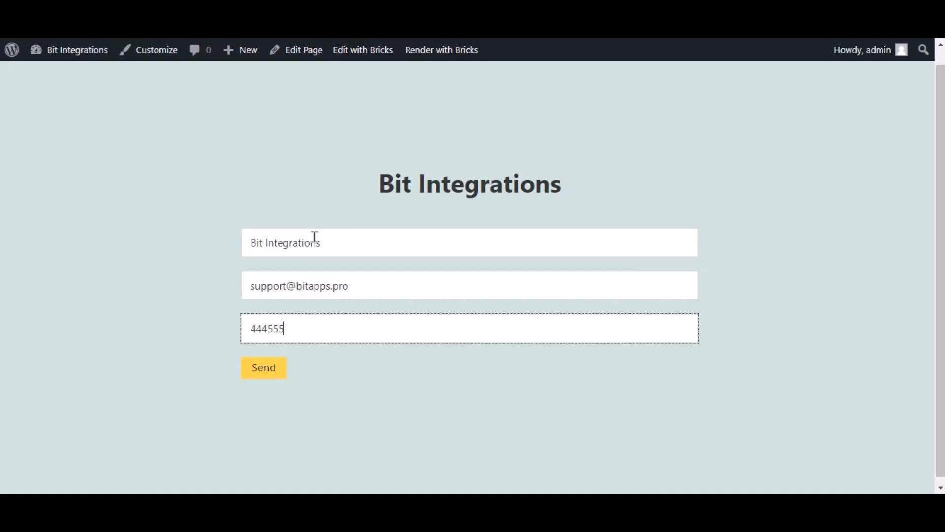
click(287, 373)
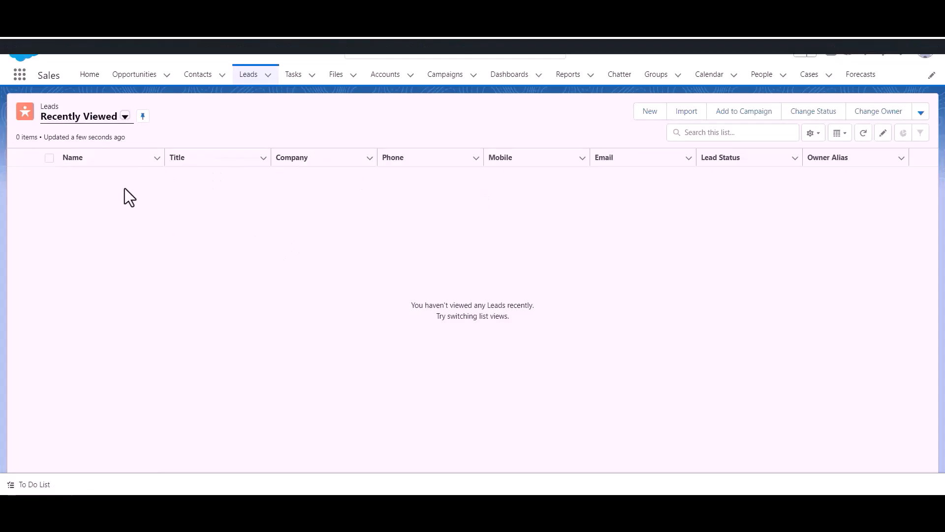
- Reload the Salesforce Leads list to look for the new Bit Integrations lead
click(249, 79)
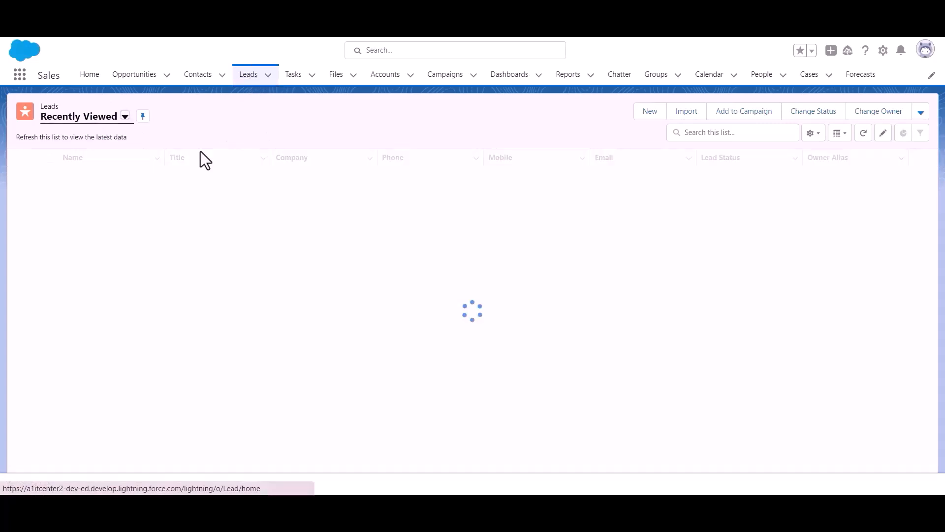